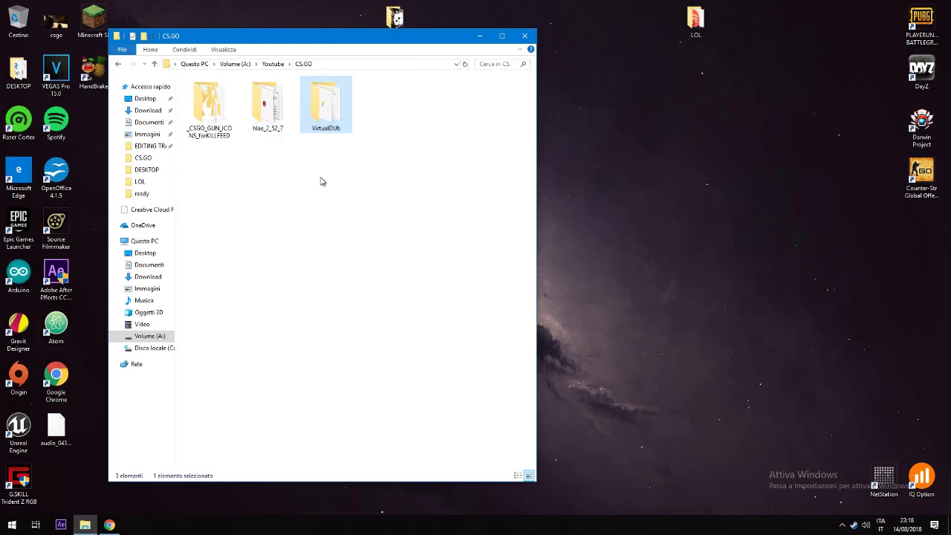
Step: Open the hlae_2_52_7 folder in CS.GO and launch HLAE.exe
{"action": "left_click_drag", "start_coordinate": [277, 166], "coordinate": [383, 136]}
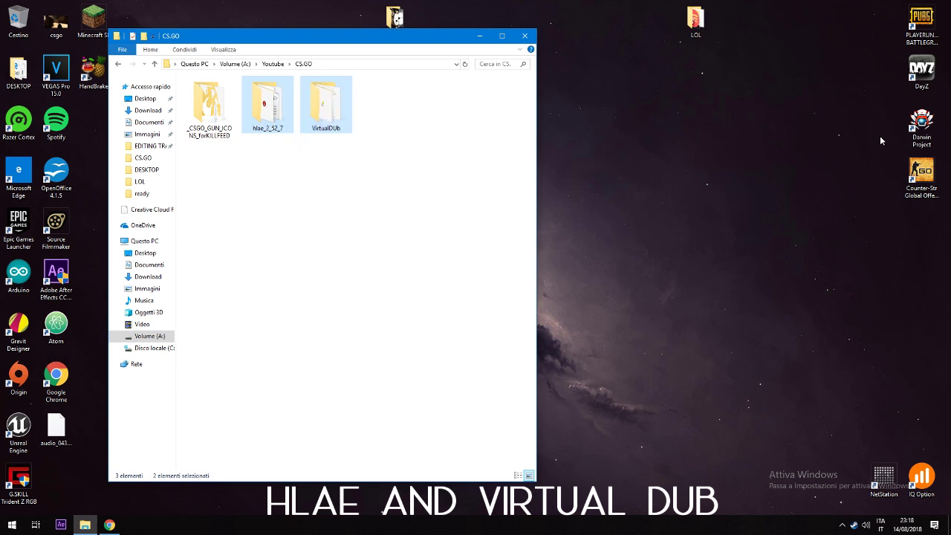
{"action": "double_click", "coordinate": [278, 97]}
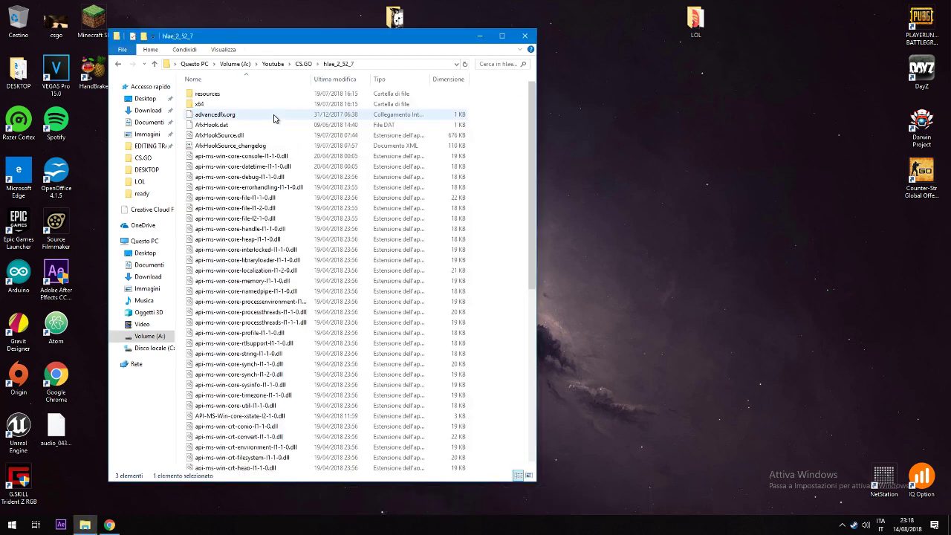
{"action": "scroll", "coordinate": [275, 154], "scroll_direction": "down", "scroll_amount": 5}
{"action": "scroll", "coordinate": [245, 223], "scroll_direction": "down", "scroll_amount": 5}
{"action": "double_click", "coordinate": [202, 319]}
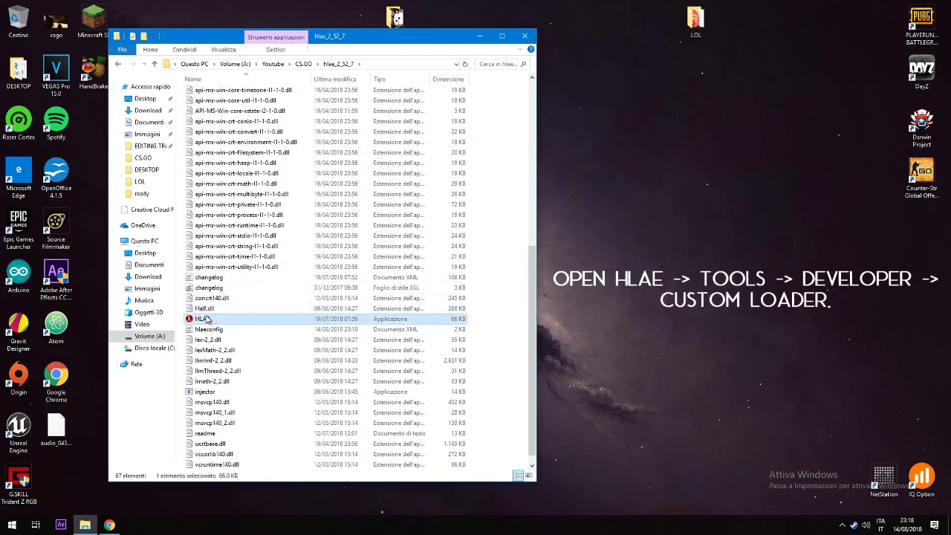
Step: In HLAE's Custom Loader, add AfxHookSource.dll to the DLLs to inject
{"action": "left_click", "coordinate": [149, 124]}
{"action": "mouse_move", "coordinate": [171, 147]}
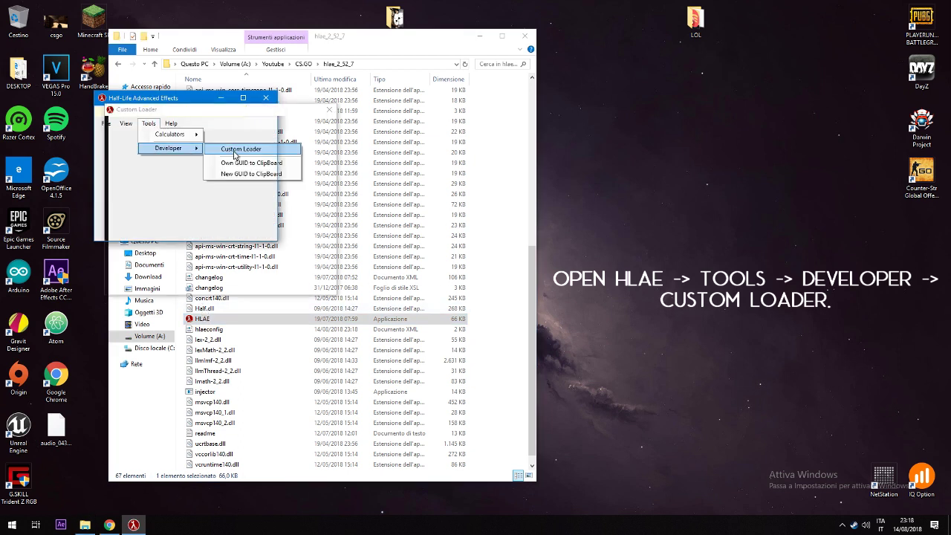
{"action": "left_click", "coordinate": [237, 147]}
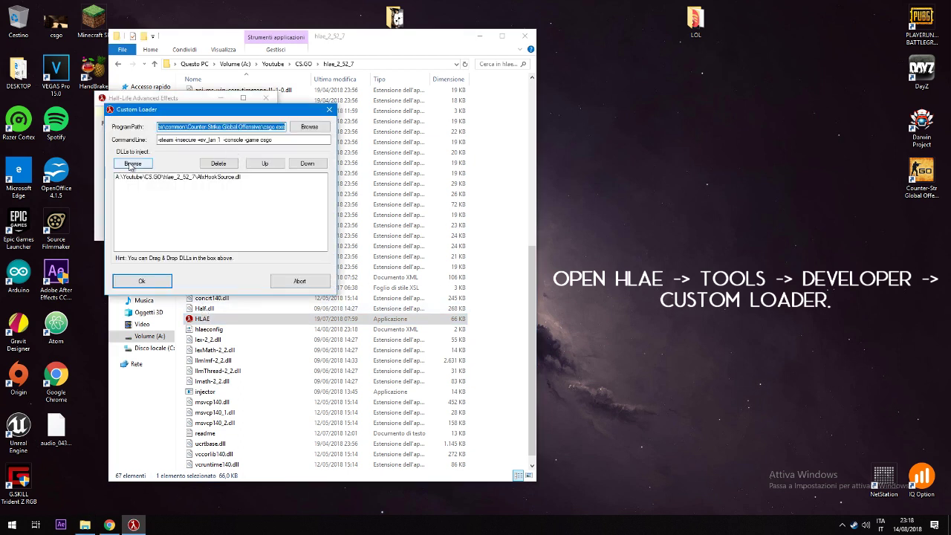
{"action": "left_click", "coordinate": [132, 163]}
{"action": "left_click", "coordinate": [252, 216]}
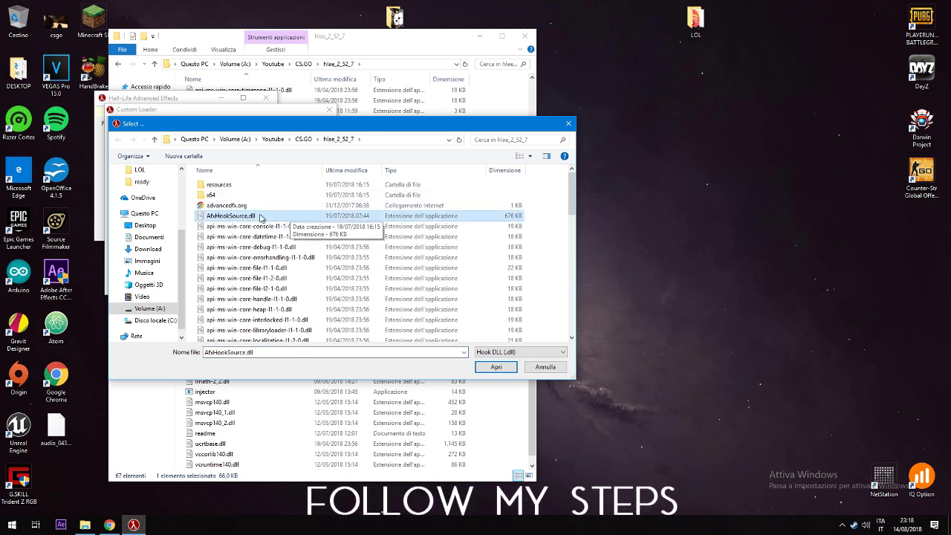
{"action": "left_click", "coordinate": [230, 216]}
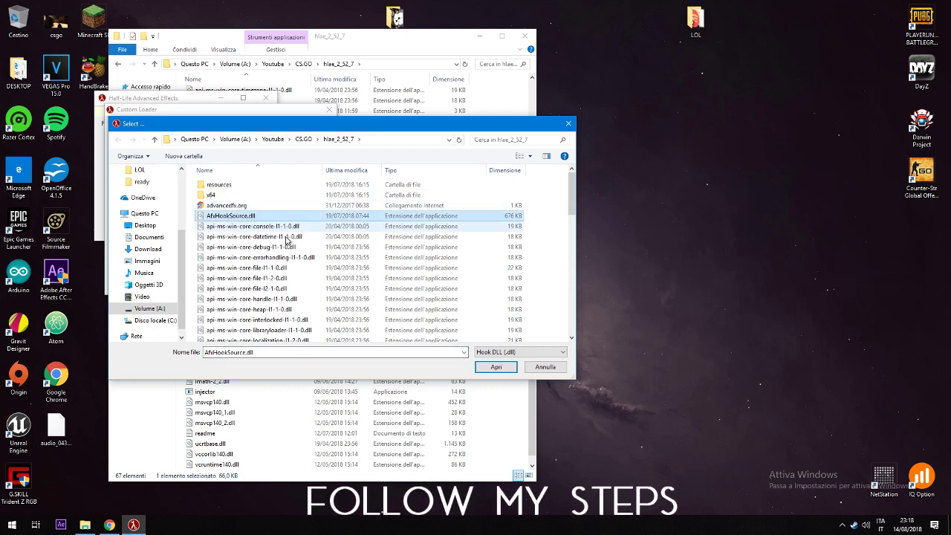
{"action": "left_click", "coordinate": [513, 367]}
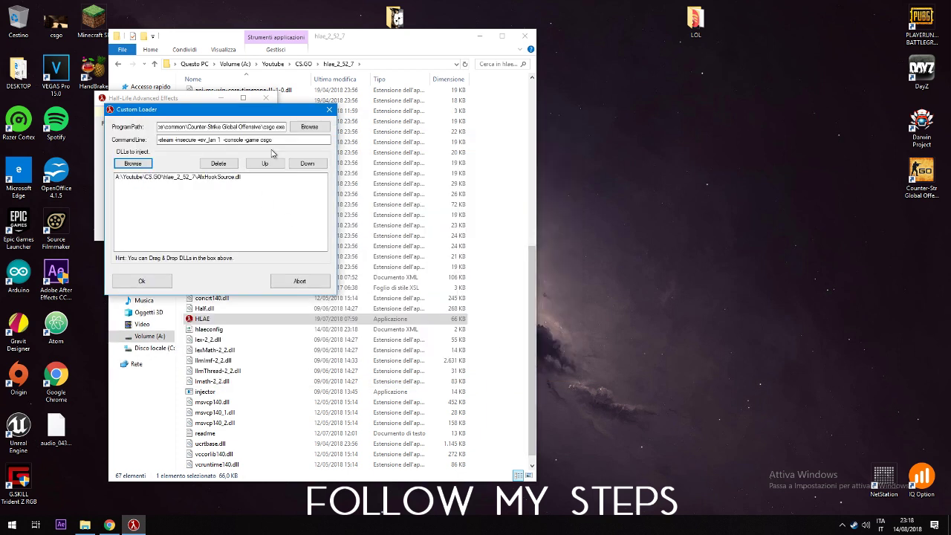
Step: Set the program path to csgo.exe in steamapps\common\Counter-Strike Global Offensive
{"action": "left_click", "coordinate": [308, 128]}
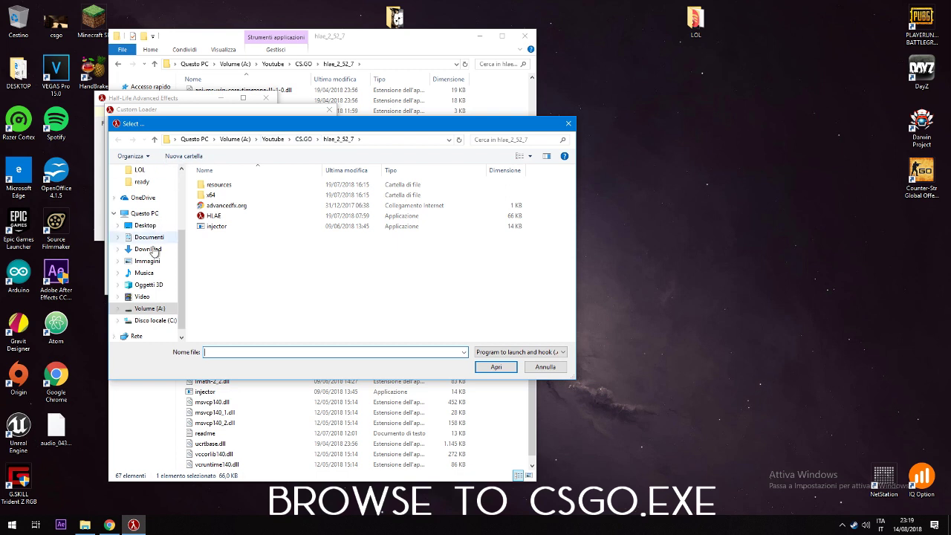
{"action": "left_click", "coordinate": [160, 309]}
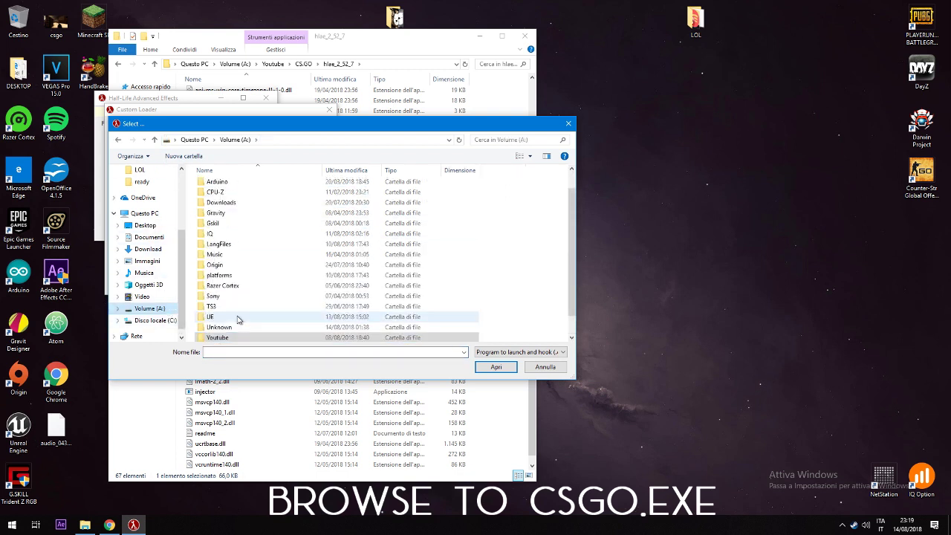
{"action": "double_click", "coordinate": [227, 185]}
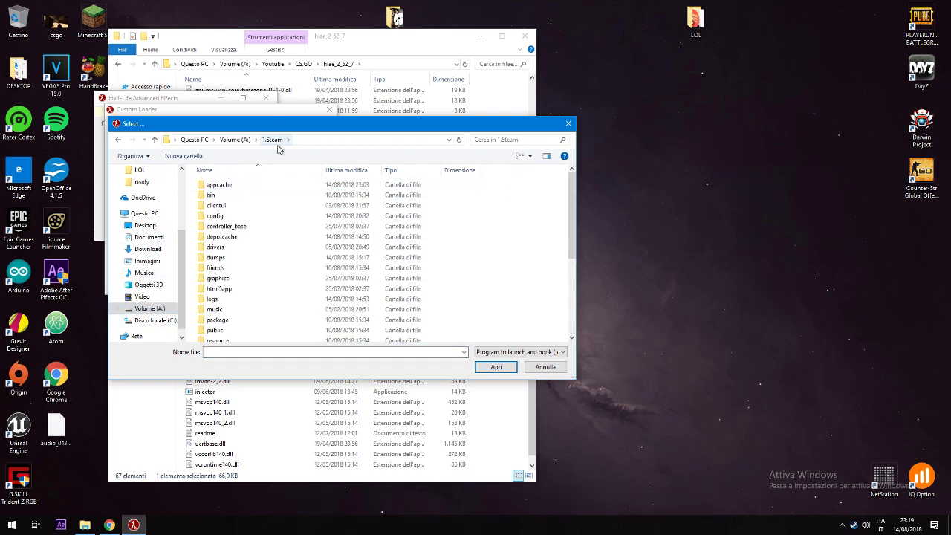
{"action": "scroll", "coordinate": [252, 253], "scroll_direction": "down", "scroll_amount": 5}
{"action": "left_click_drag", "start_coordinate": [301, 380], "coordinate": [301, 494]}
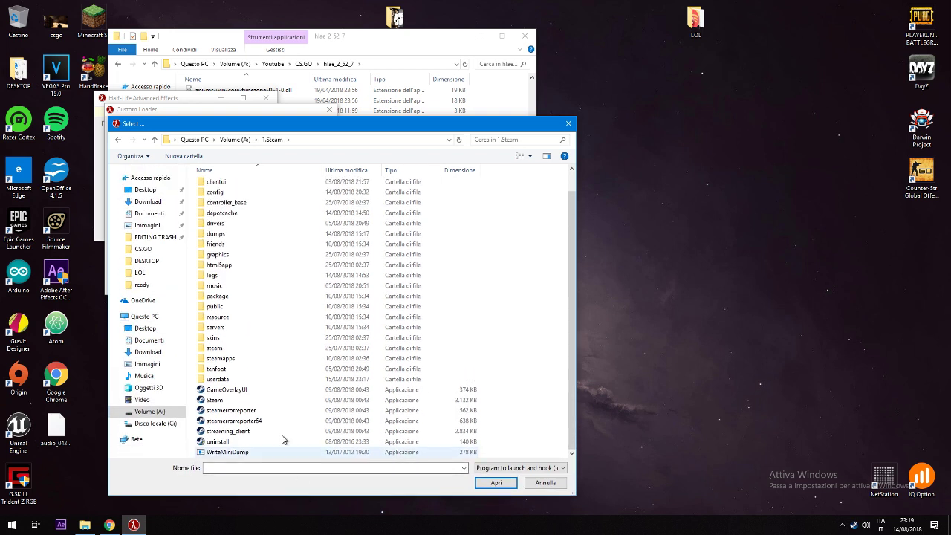
{"action": "double_click", "coordinate": [217, 359]}
{"action": "double_click", "coordinate": [227, 190]}
{"action": "double_click", "coordinate": [241, 186]}
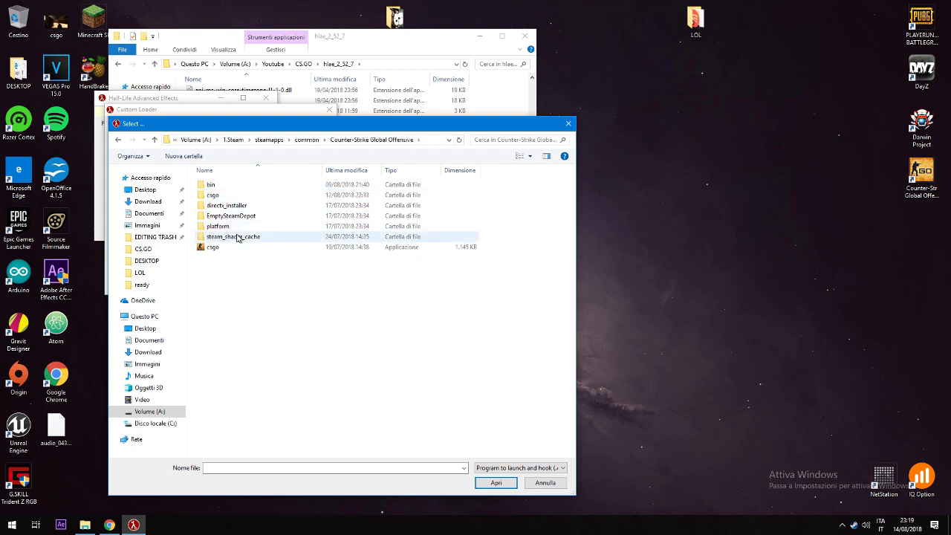
{"action": "left_click", "coordinate": [231, 248]}
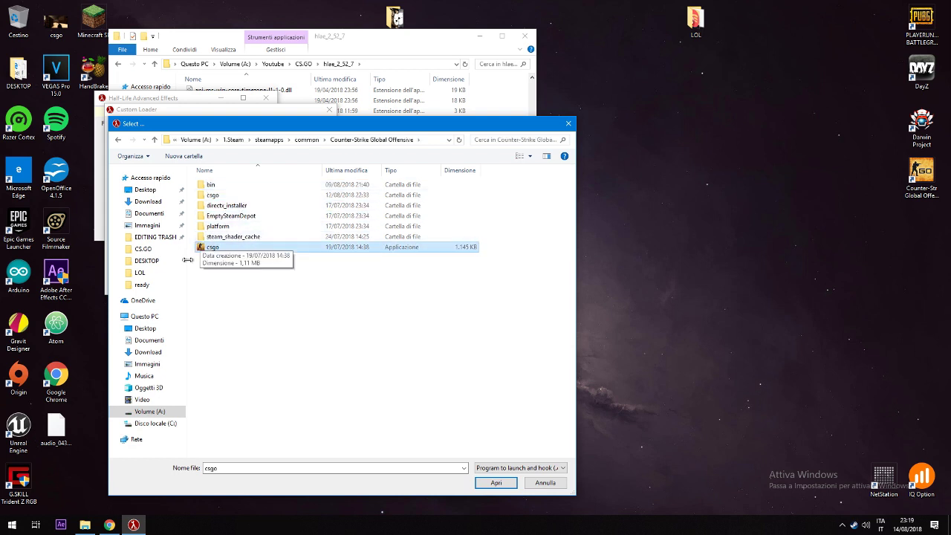
{"action": "left_click", "coordinate": [495, 484]}
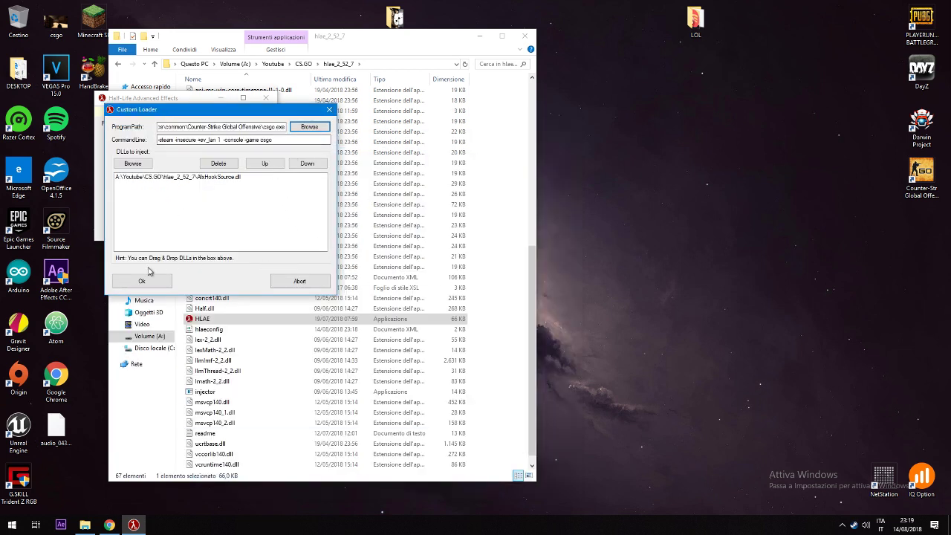
Step: Launch CS:GO from the loader, closing the console and the VAC warning
{"action": "left_click", "coordinate": [140, 283]}
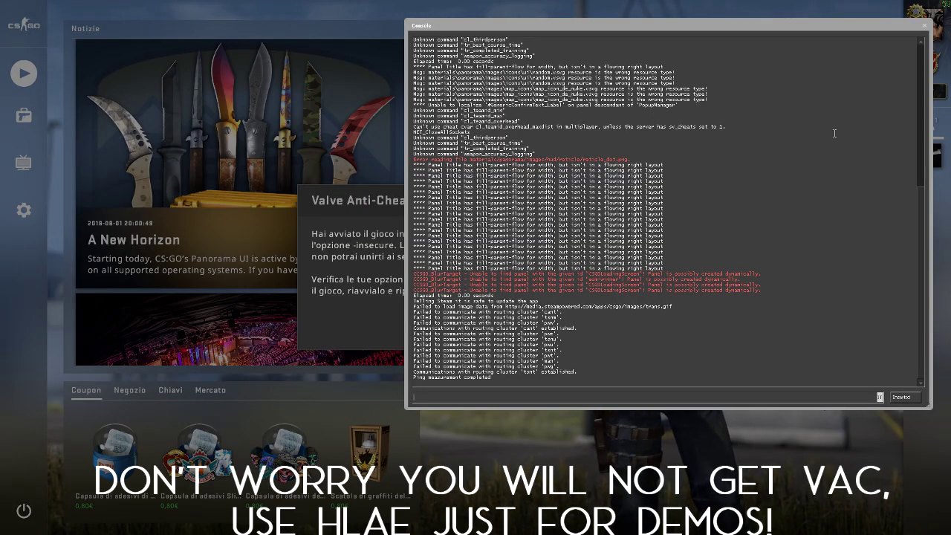
{"action": "key", "text": "grave"}
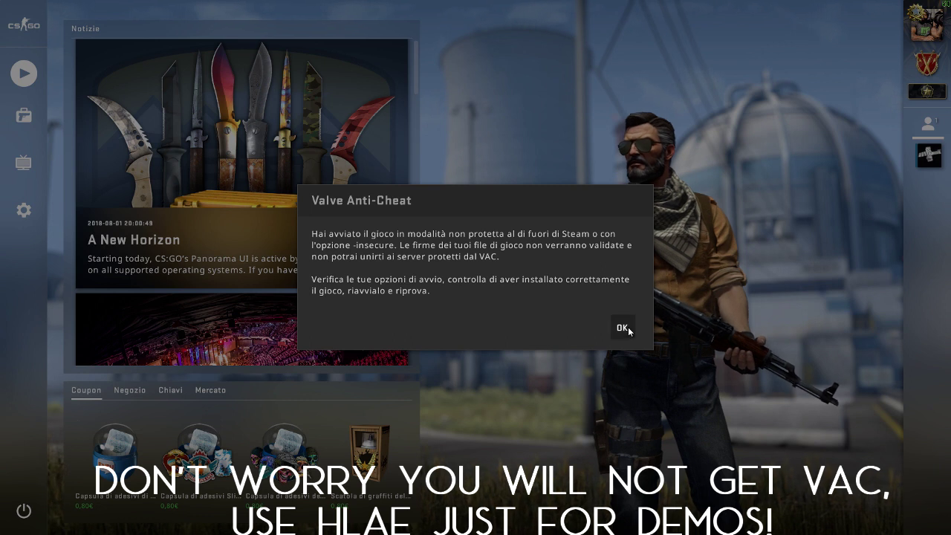
{"action": "left_click", "coordinate": [623, 335]}
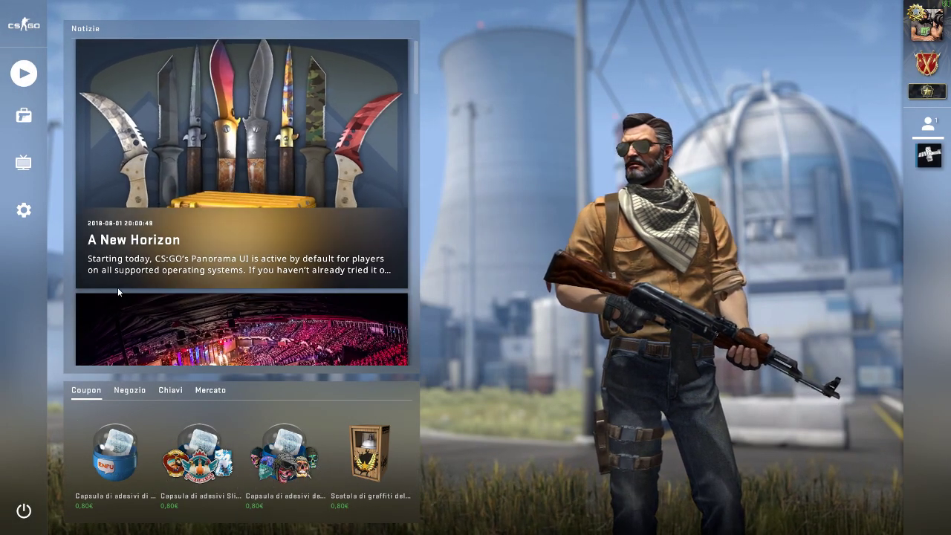
Step: Load the asd2.dem demo through the Shift+F2 demo playback controls
{"action": "key", "text": "shift+F2"}
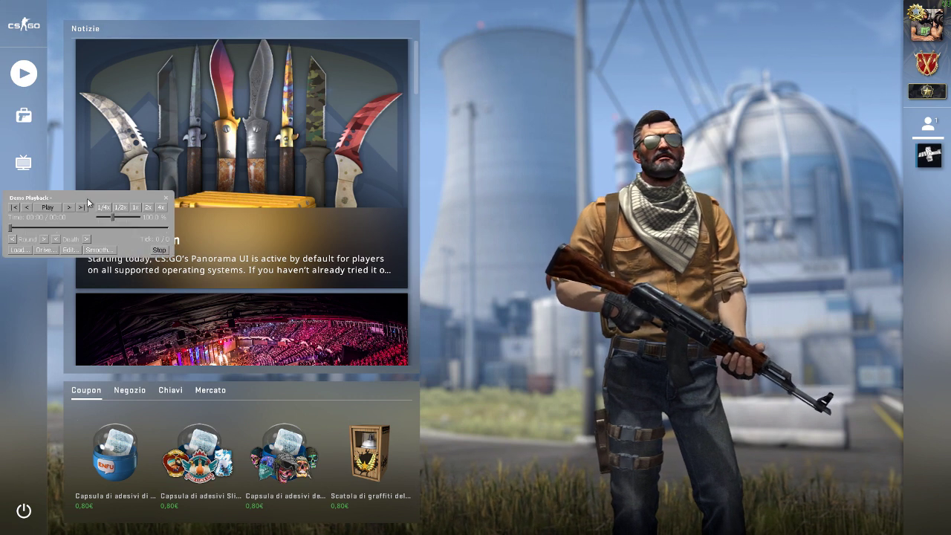
{"action": "left_click_drag", "start_coordinate": [87, 198], "coordinate": [406, 297]}
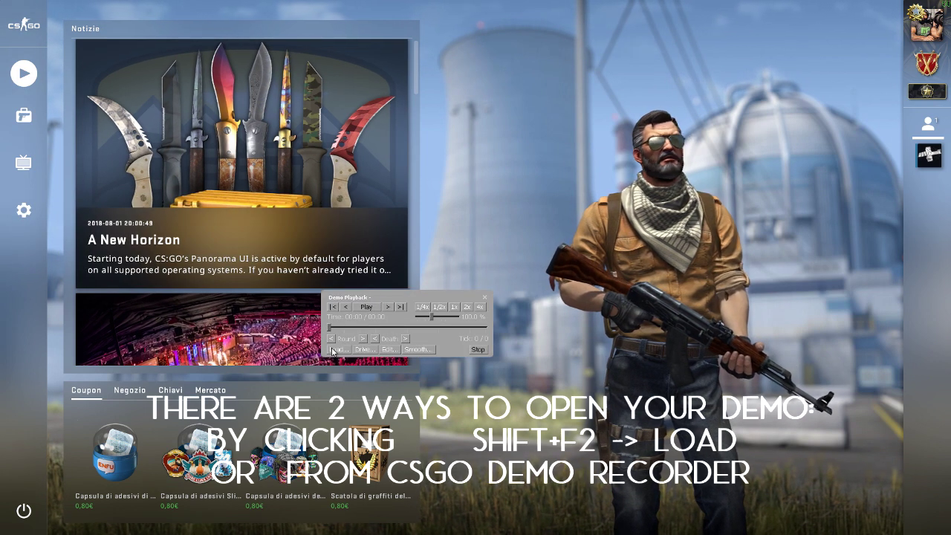
{"action": "left_click", "coordinate": [333, 349]}
{"action": "left_click", "coordinate": [376, 316]}
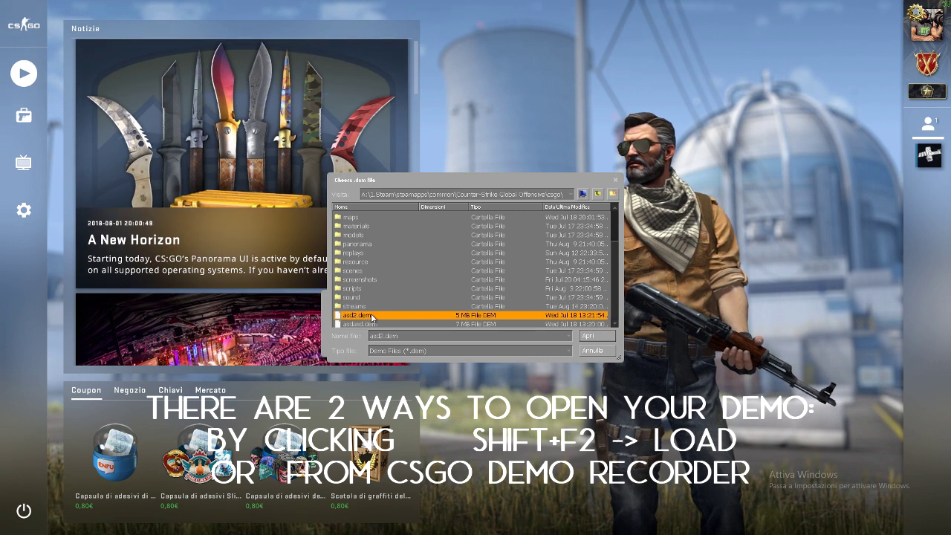
{"action": "double_click", "coordinate": [371, 315]}
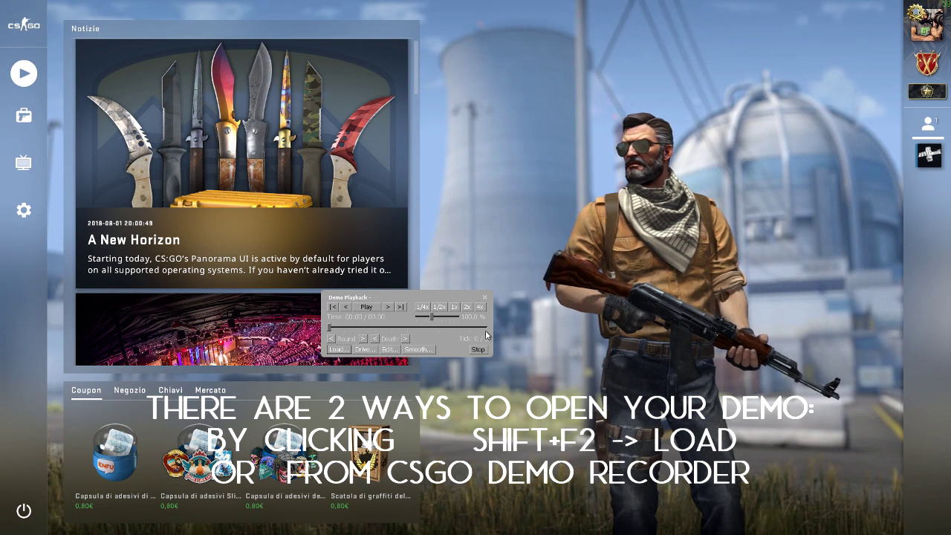
{"action": "key", "text": "shift+F2"}
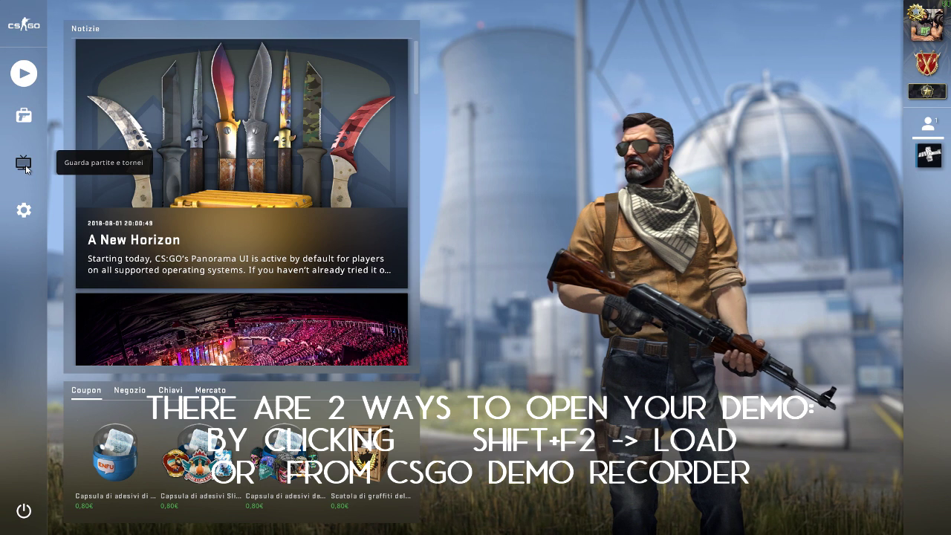
Step: Open the downloaded matches under Watch and show the Mirage 6-16 scoreboard
{"action": "left_click", "coordinate": [24, 165]}
{"action": "left_click", "coordinate": [266, 65]}
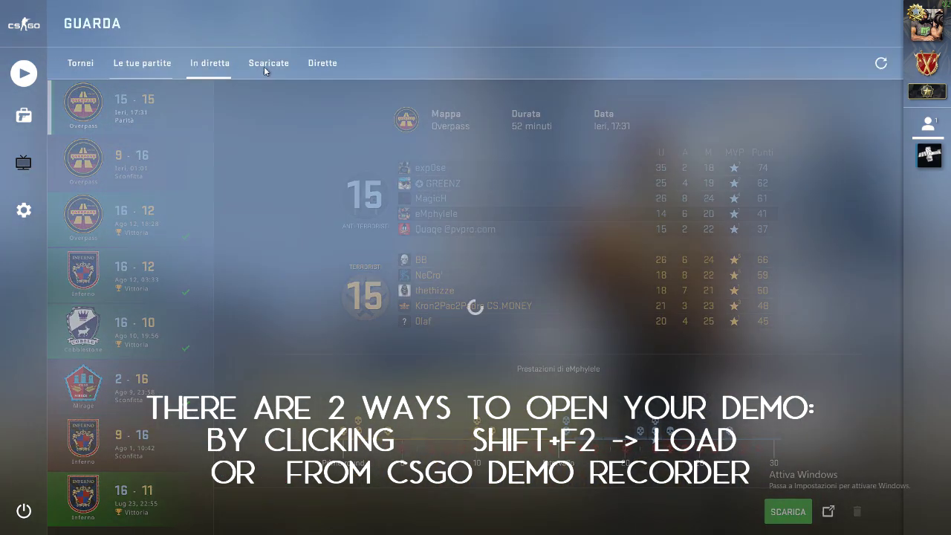
{"action": "left_click", "coordinate": [164, 268]}
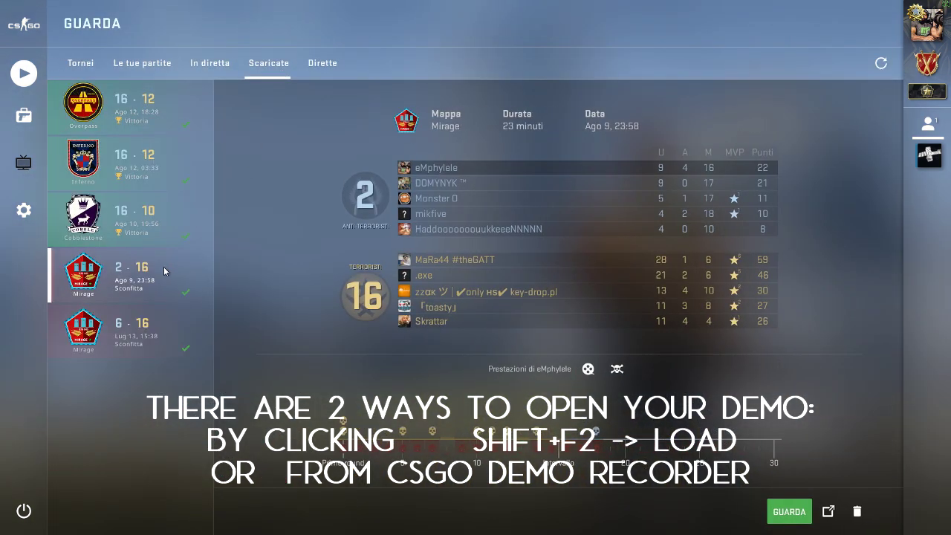
{"action": "left_click", "coordinate": [145, 312]}
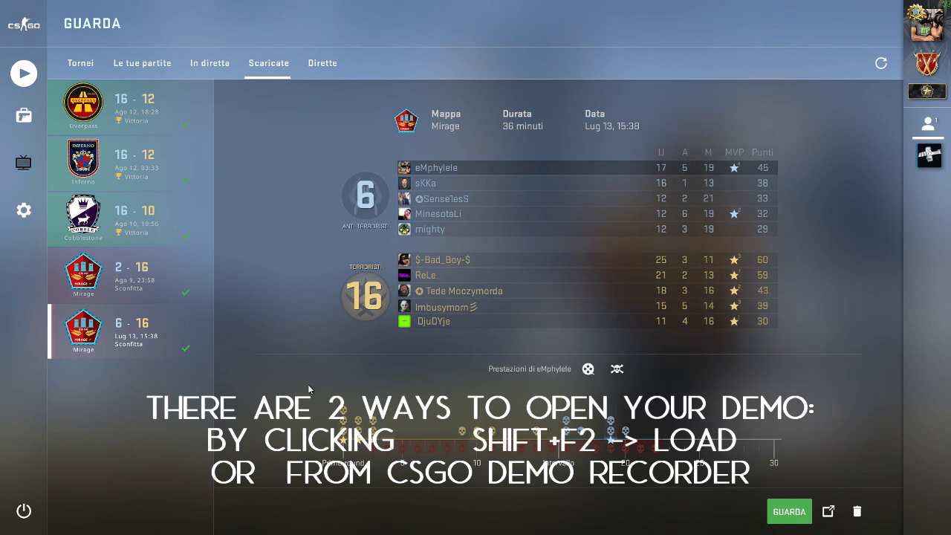
Step: Start the match demo and run cl_draw_only_deathnotices 1 to hide all but death notices
{"action": "double_click", "coordinate": [152, 183]}
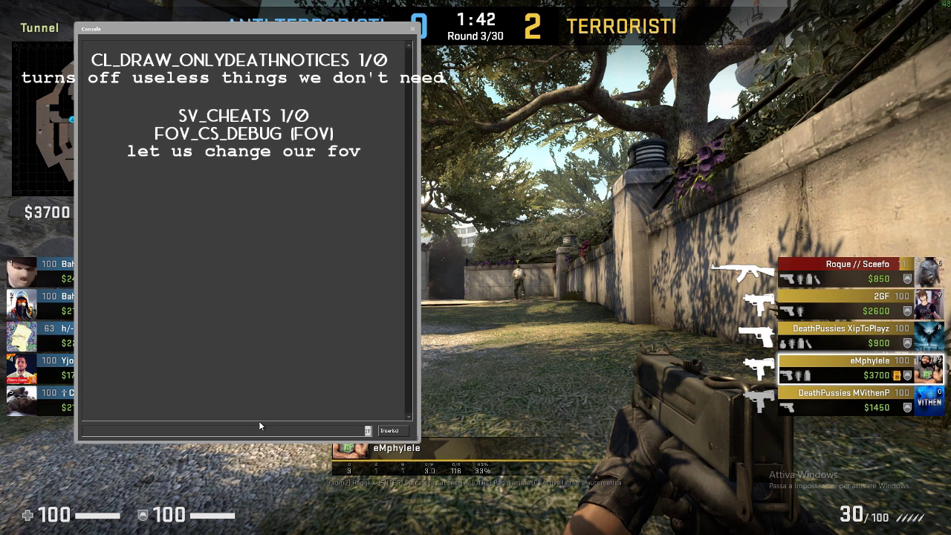
{"action": "type", "text": "cl_draw"}
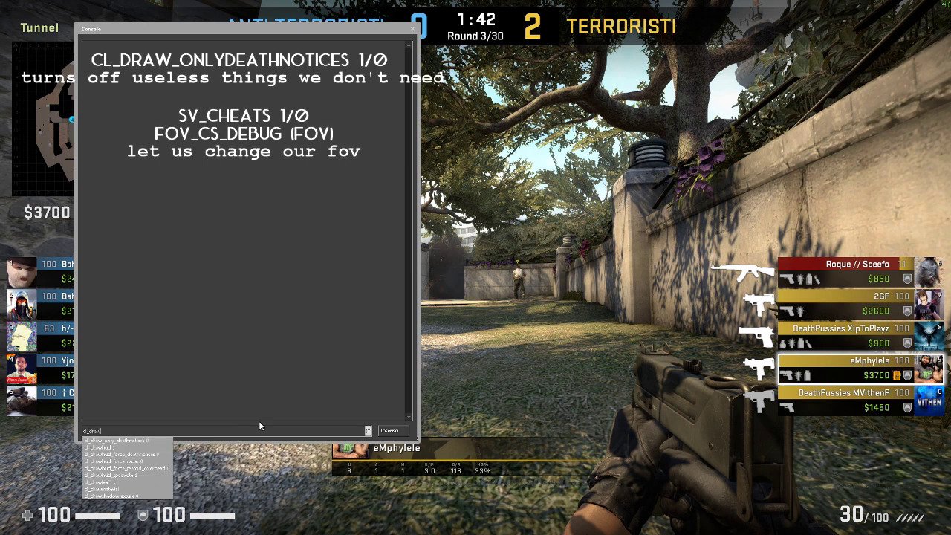
{"action": "key", "text": "Tab"}
{"action": "type", "text": "1"}
{"action": "key", "text": "Return"}
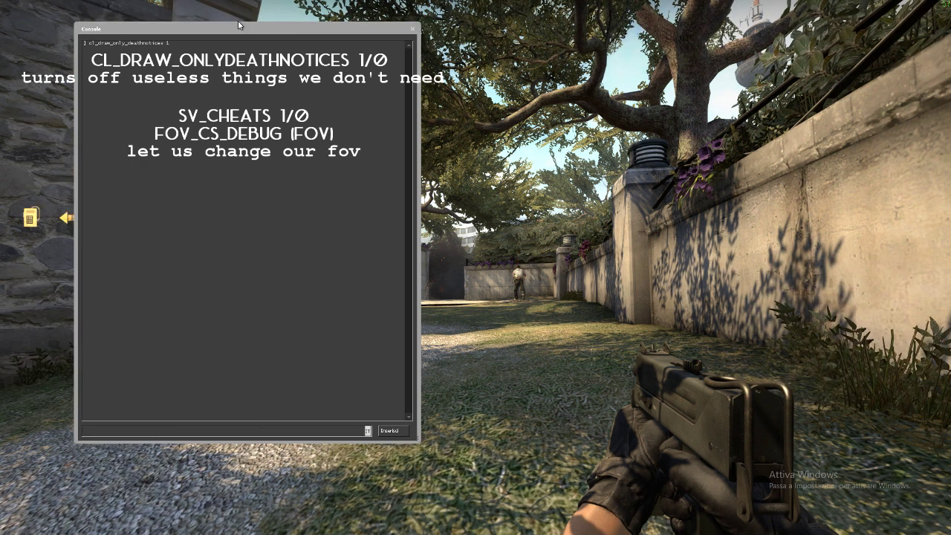
Step: Run exec afx/updateWorkaround to add matte, world and depth streams, then enter sv_cheats
{"action": "left_click_drag", "start_coordinate": [241, 27], "coordinate": [215, 57]}
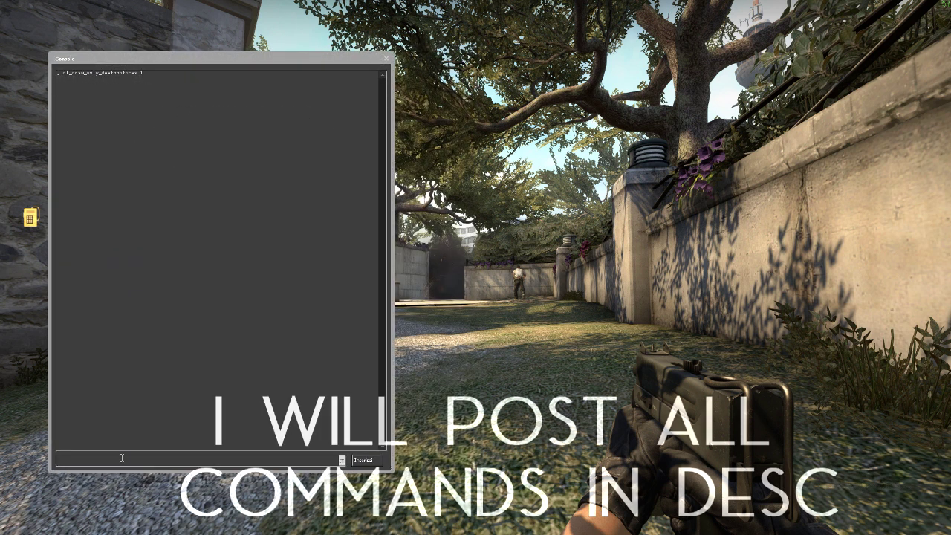
{"action": "type", "text": "ex"}
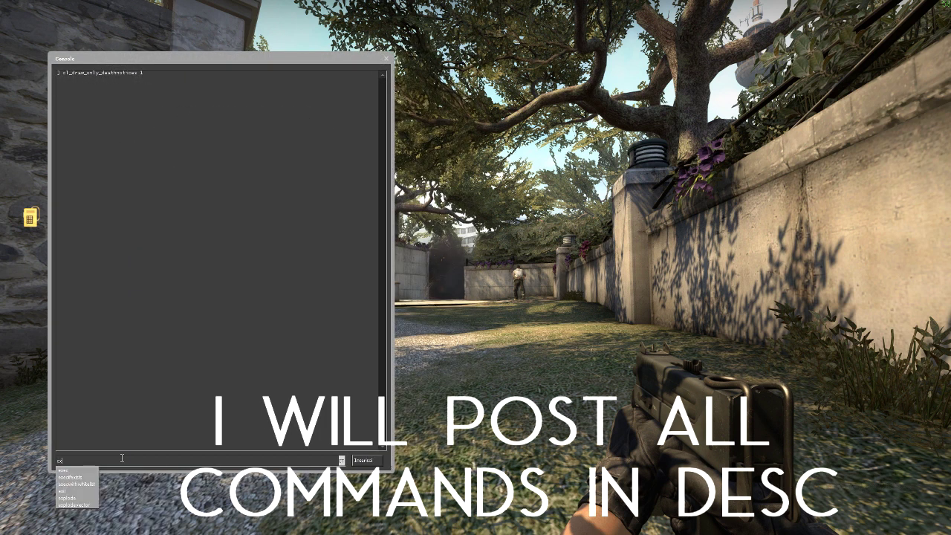
{"action": "type", "text": "ec afx/updateWorkaround"}
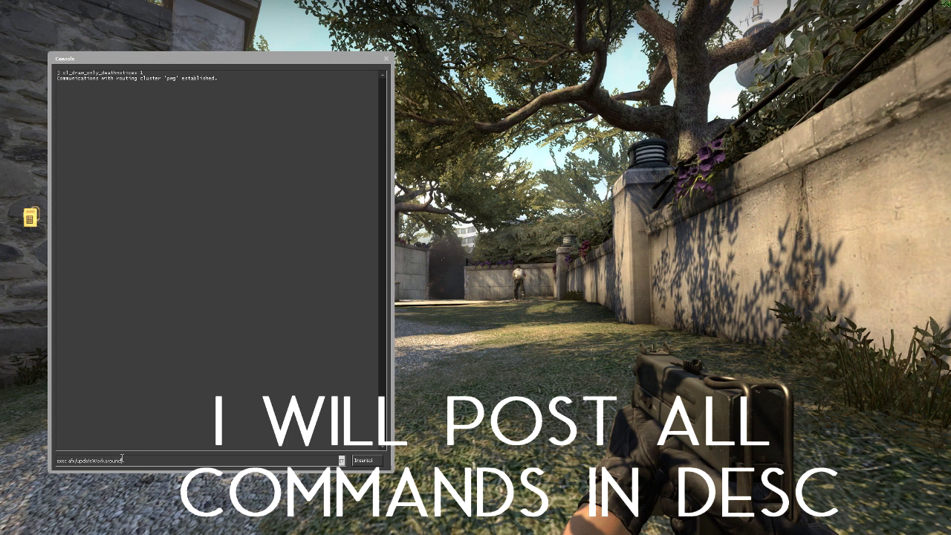
{"action": "key", "text": "Return"}
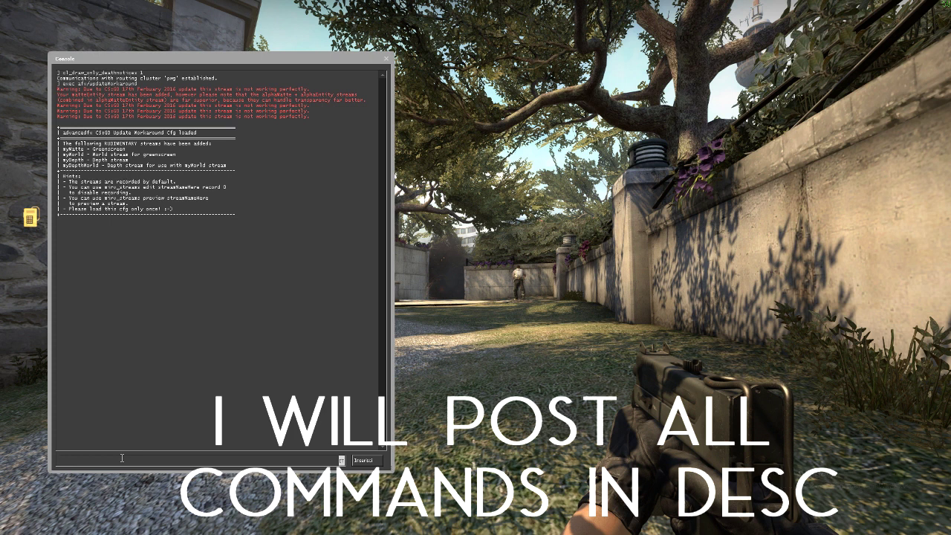
{"action": "type", "text": "sv_cheats"}
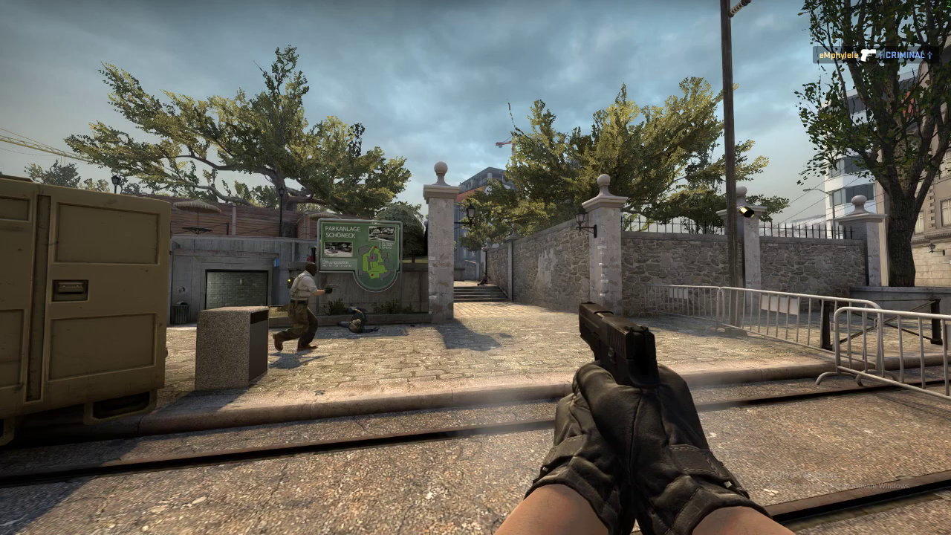
Step: Stop the recording with mirv_streams record end, then quit the game
{"action": "key", "text": "grave"}
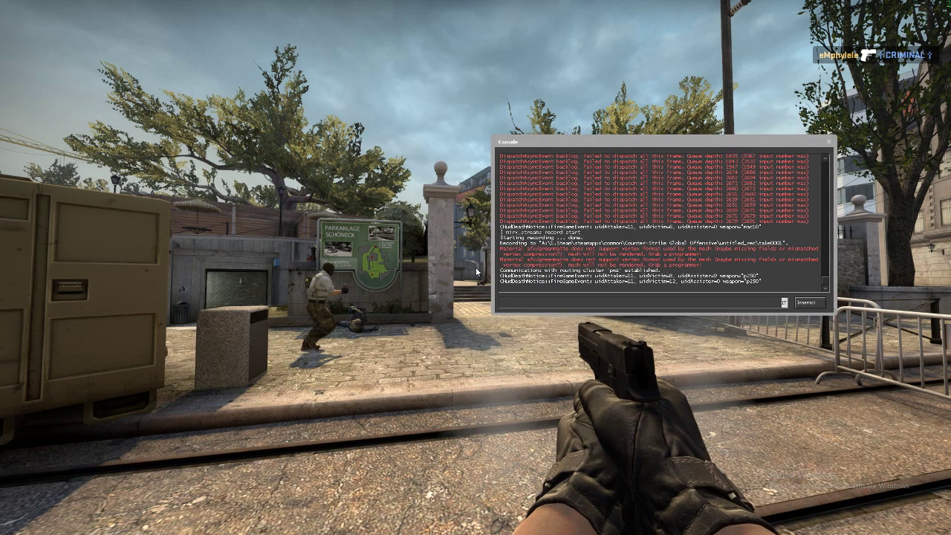
{"action": "type", "text": "mirv_streams record star"}
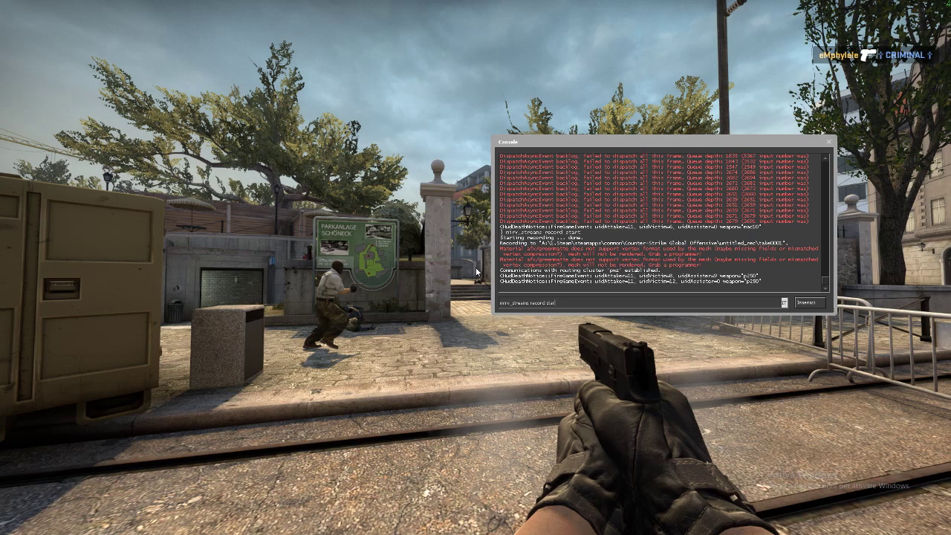
{"action": "key", "text": "BackSpace"}
{"action": "key", "text": "BackSpace"}
{"action": "key", "text": "BackSpace"}
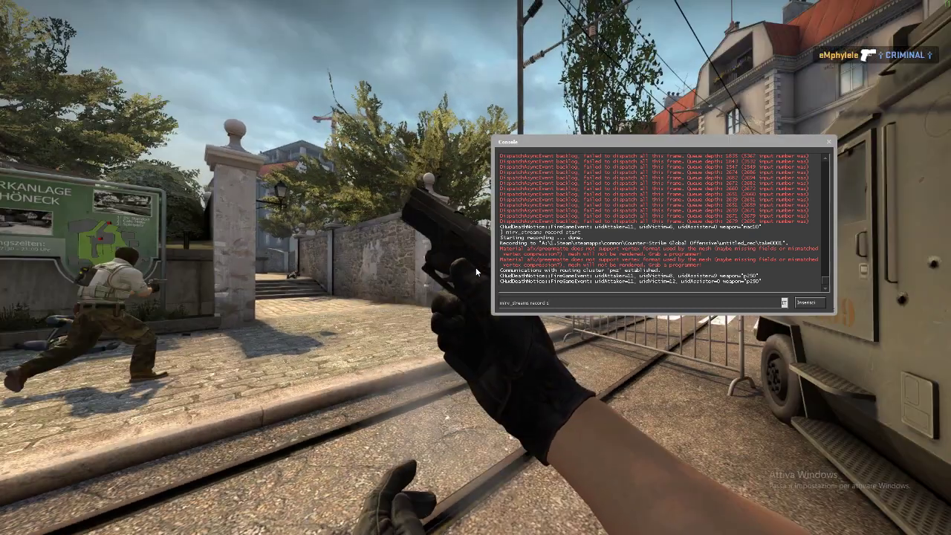
{"action": "type", "text": "t"}
{"action": "key", "text": "BackSpace"}
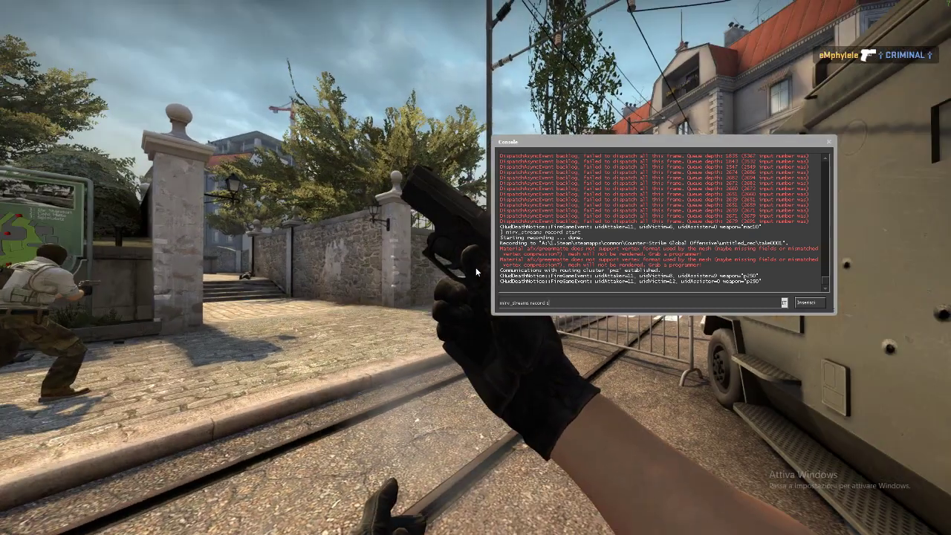
{"action": "type", "text": "end"}
{"action": "key", "text": "Return"}
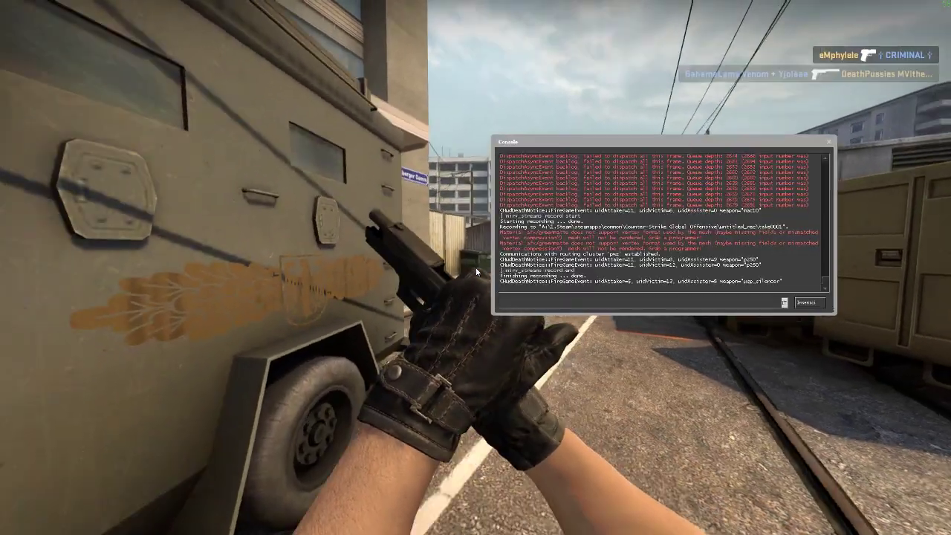
{"action": "type", "text": "quit"}
{"action": "key", "text": "Return"}
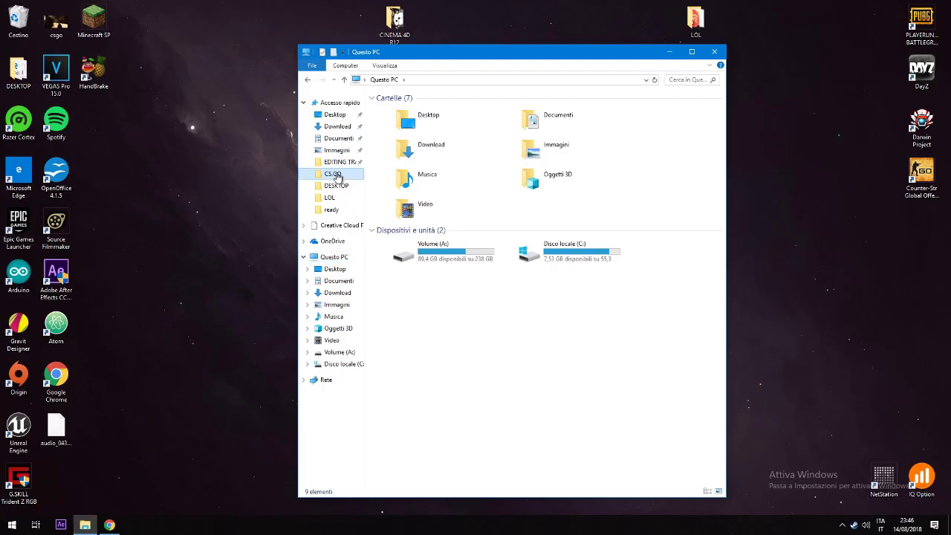
Step: Launch VirtualDub and browse to the untitled_rec folder inside Counter-Strike Global Offensive
{"action": "double_click", "coordinate": [504, 129]}
{"action": "double_click", "coordinate": [416, 218]}
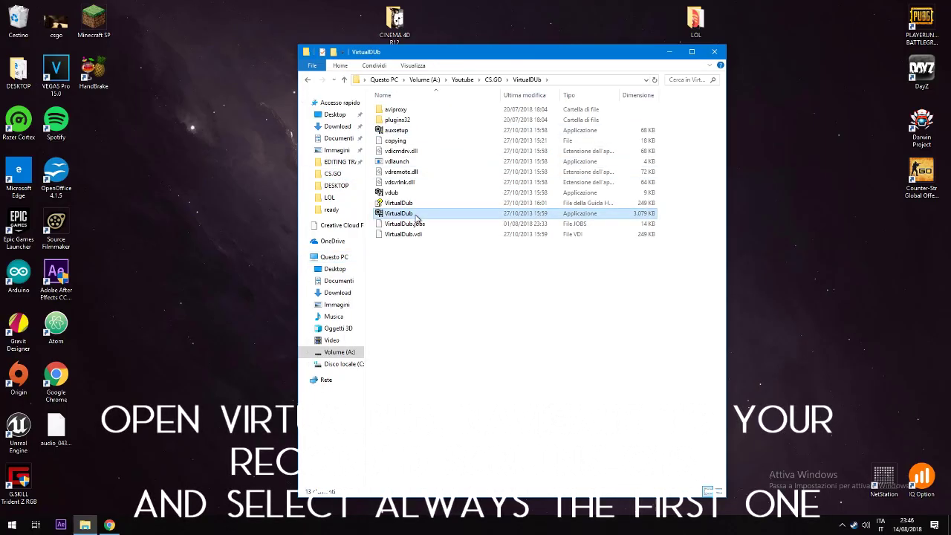
{"action": "left_click", "coordinate": [101, 52]}
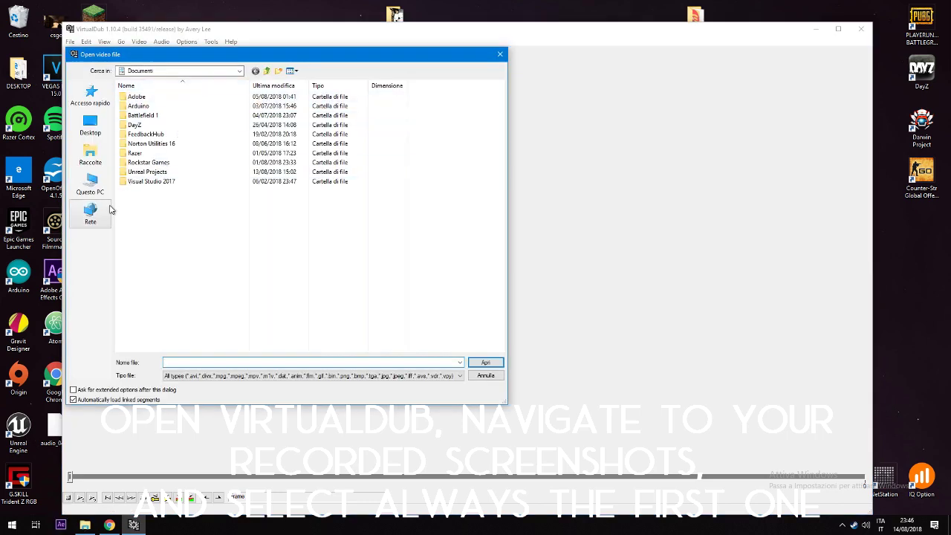
{"action": "left_click", "coordinate": [89, 182]}
{"action": "double_click", "coordinate": [165, 195]}
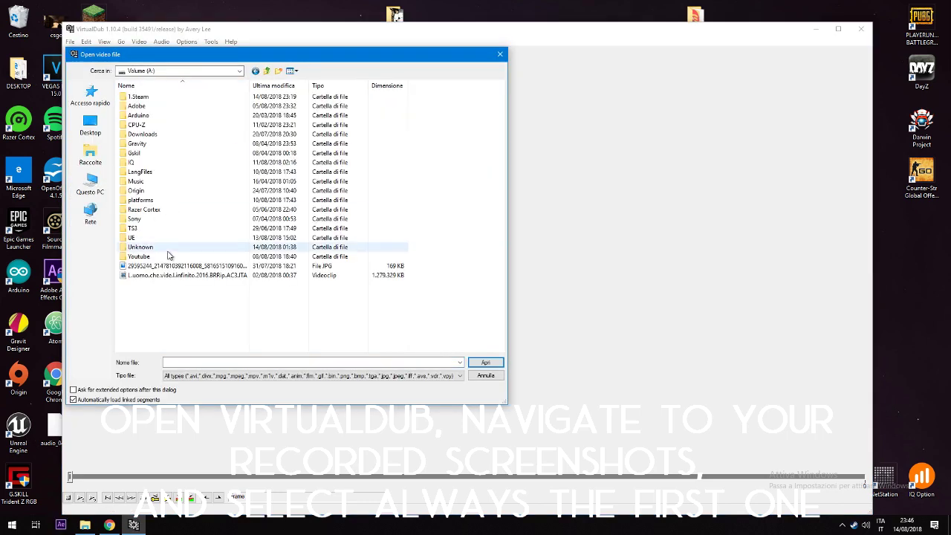
{"action": "double_click", "coordinate": [168, 98]}
{"action": "double_click", "coordinate": [175, 275]}
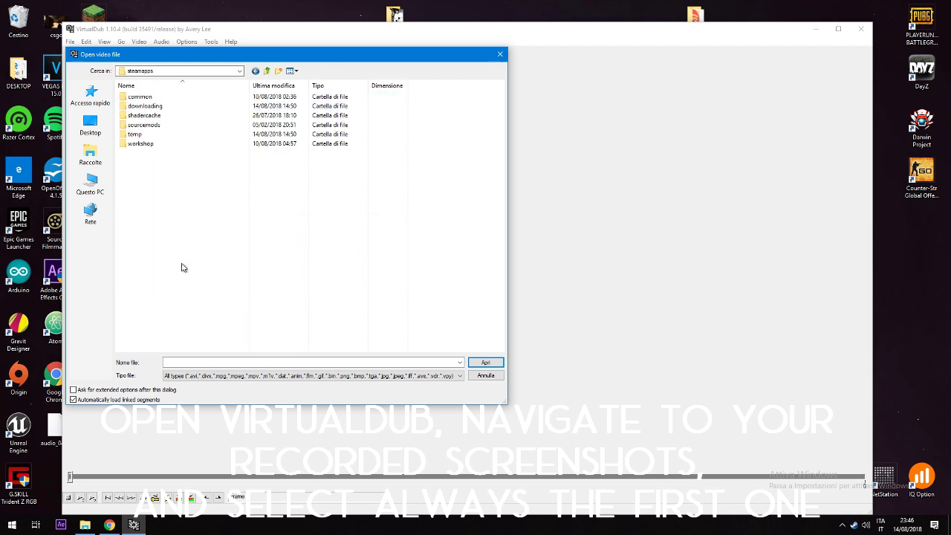
{"action": "double_click", "coordinate": [176, 98]}
{"action": "double_click", "coordinate": [173, 98]}
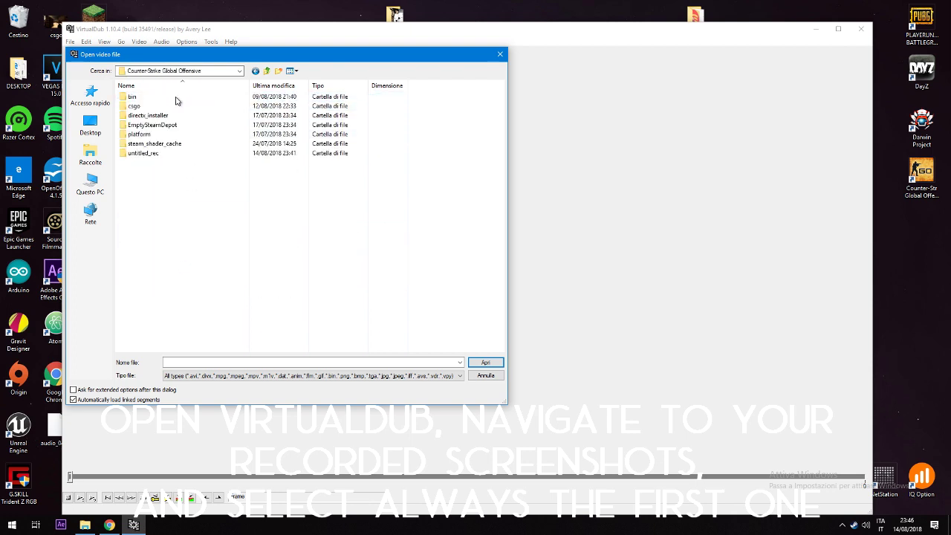
{"action": "double_click", "coordinate": [159, 153]}
Step: Open take0000's myDepth folder and load 00000.tga as the image sequence
{"action": "left_click", "coordinate": [158, 107]}
{"action": "double_click", "coordinate": [158, 110]}
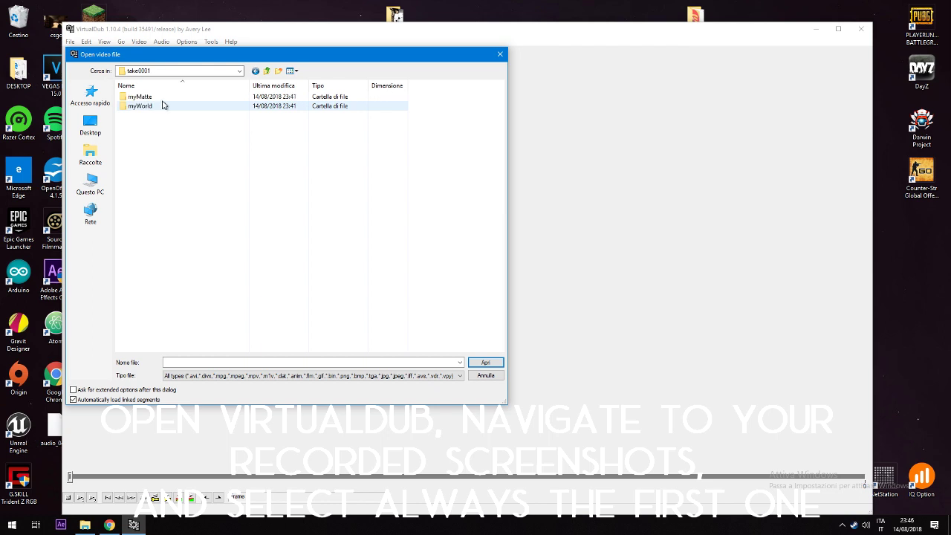
{"action": "left_click", "coordinate": [178, 70]}
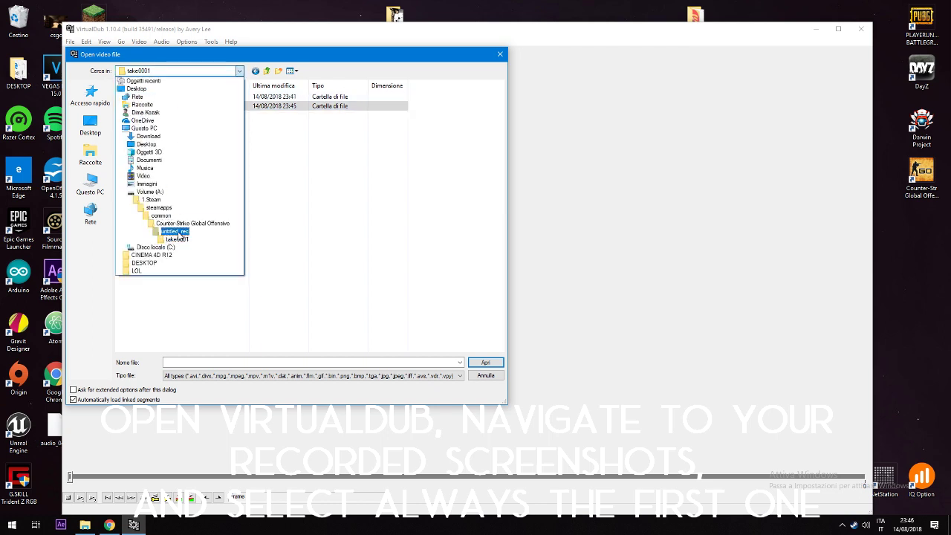
{"action": "left_click", "coordinate": [177, 232]}
{"action": "double_click", "coordinate": [174, 98]}
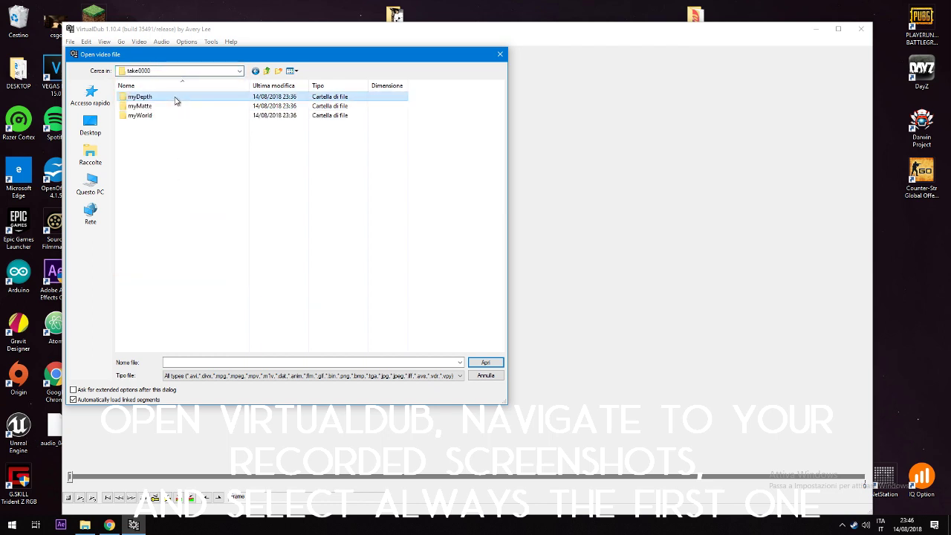
{"action": "double_click", "coordinate": [175, 97]}
{"action": "left_click", "coordinate": [176, 98]}
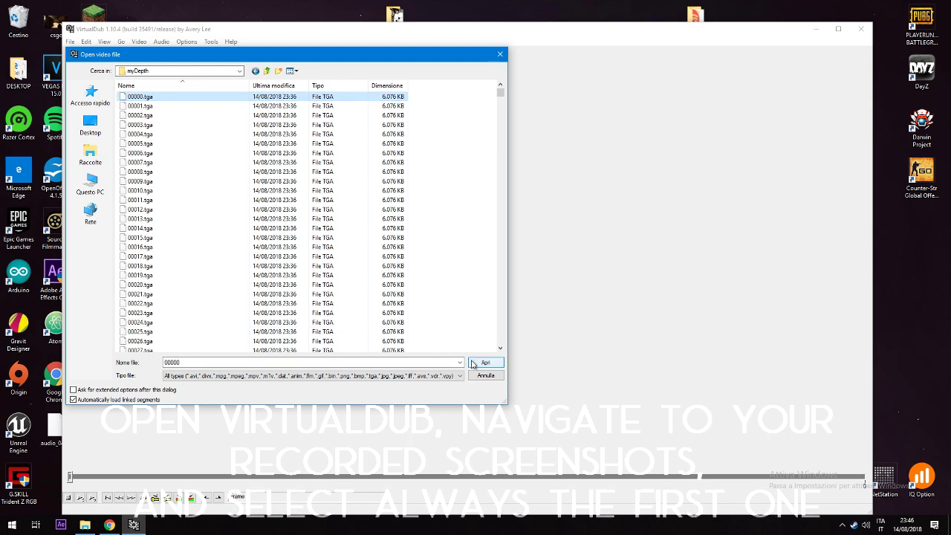
{"action": "left_click", "coordinate": [469, 362]}
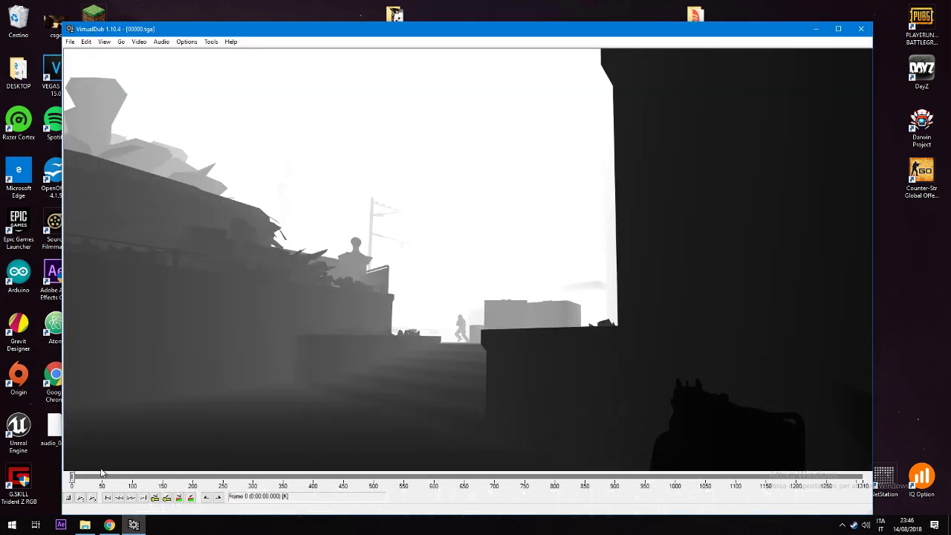
Step: Set the video frame rate to 120 fps
{"action": "left_click", "coordinate": [70, 42]}
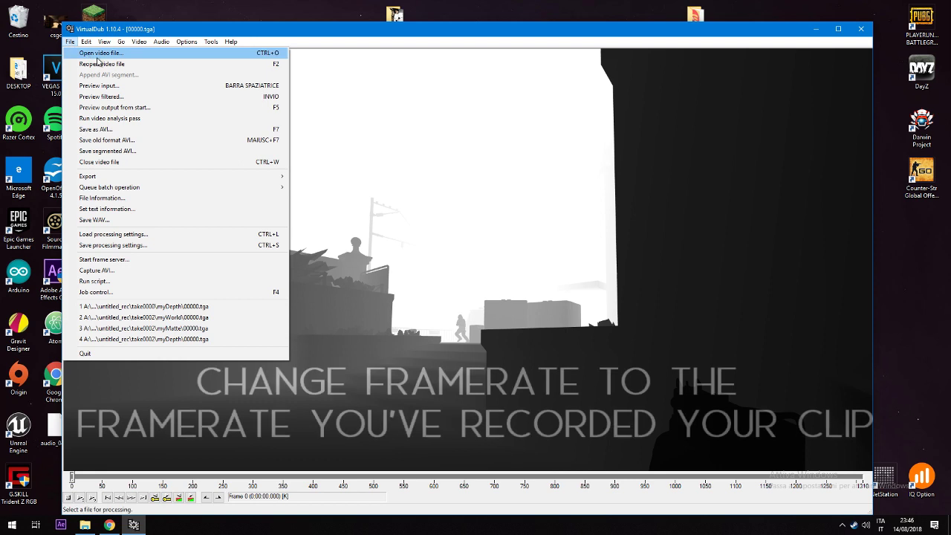
{"action": "mouse_move", "coordinate": [140, 43]}
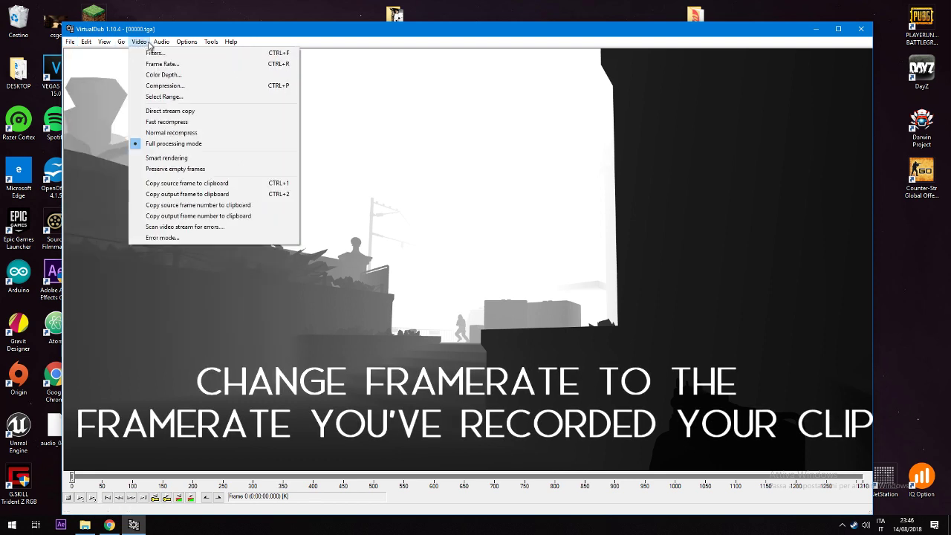
{"action": "left_click", "coordinate": [152, 65]}
{"action": "left_click", "coordinate": [112, 88]}
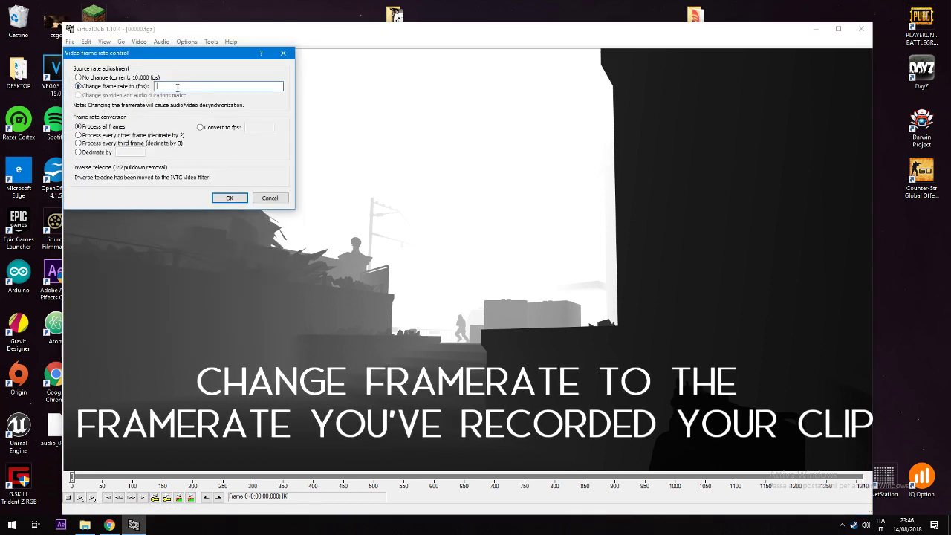
{"action": "left_click", "coordinate": [240, 198]}
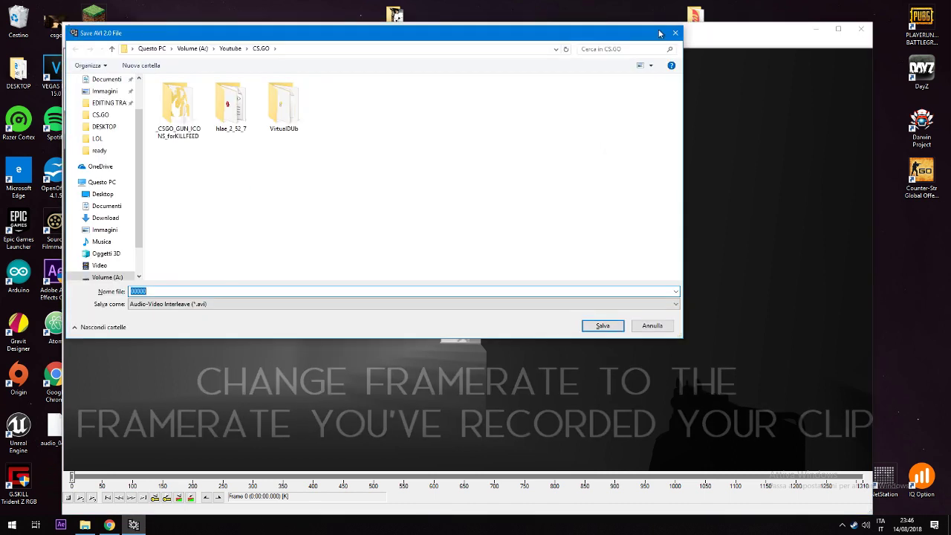
Step: Save the depth sequence as overpass_depth.avi in the CS.GO folder
{"action": "left_click", "coordinate": [71, 42]}
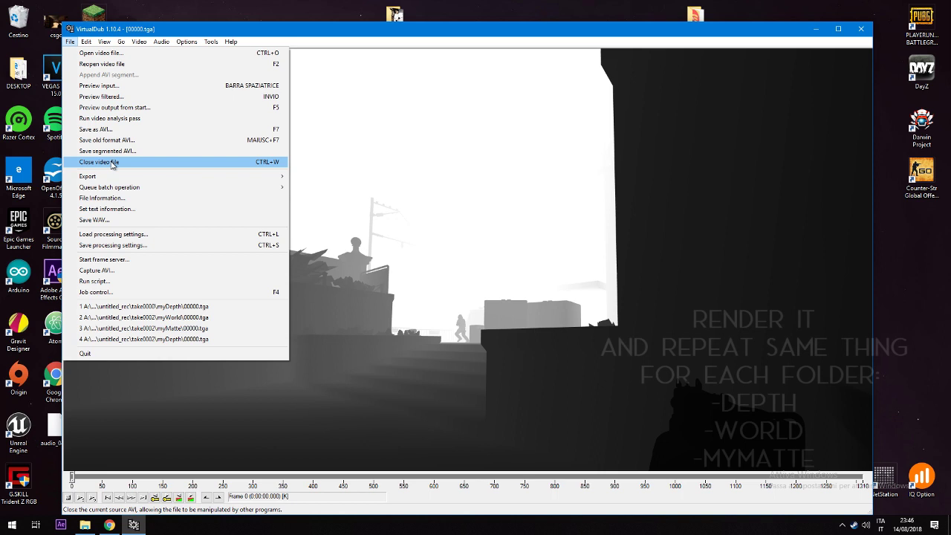
{"action": "left_click", "coordinate": [97, 129]}
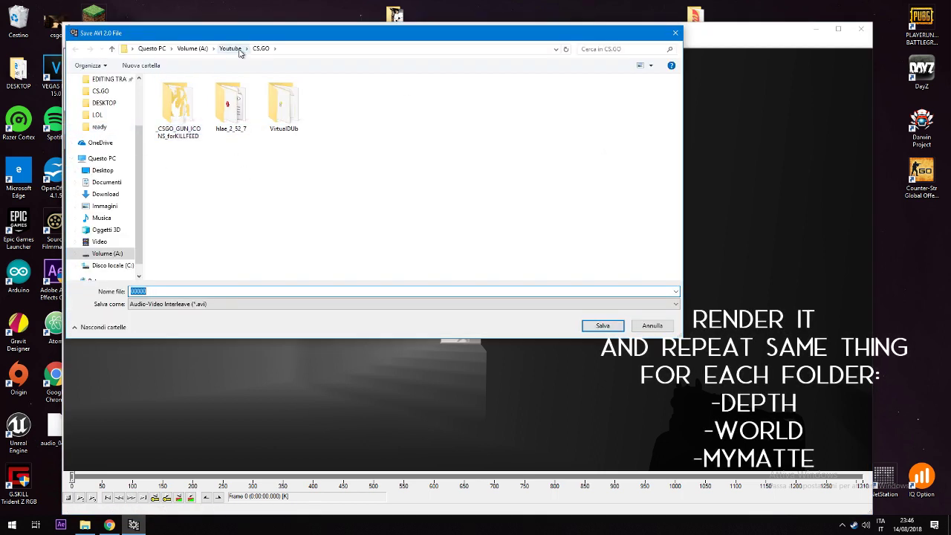
{"action": "left_click", "coordinate": [230, 49]}
{"action": "double_click", "coordinate": [179, 94]}
{"action": "type", "text": "overpass_d"}
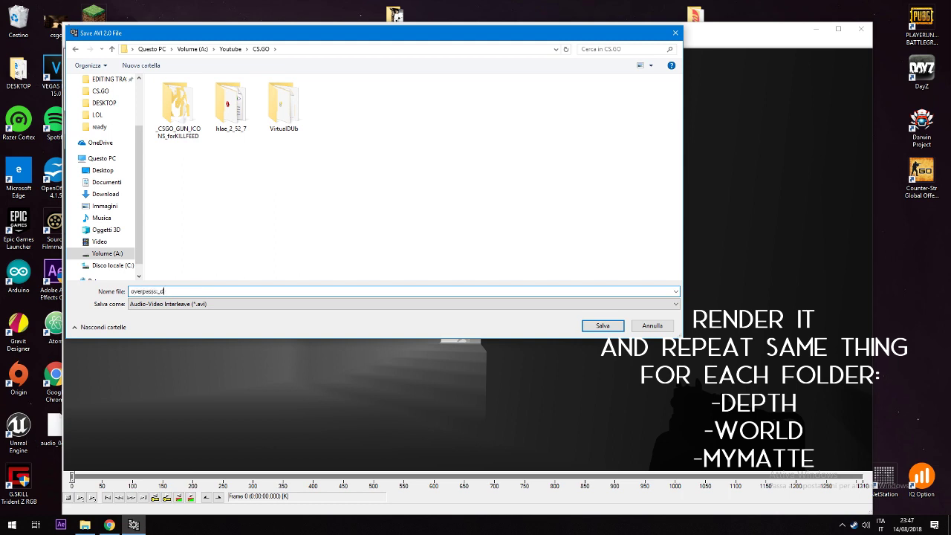
{"action": "type", "text": "epth"}
{"action": "key", "text": "Return"}
{"action": "key", "text": "Return"}
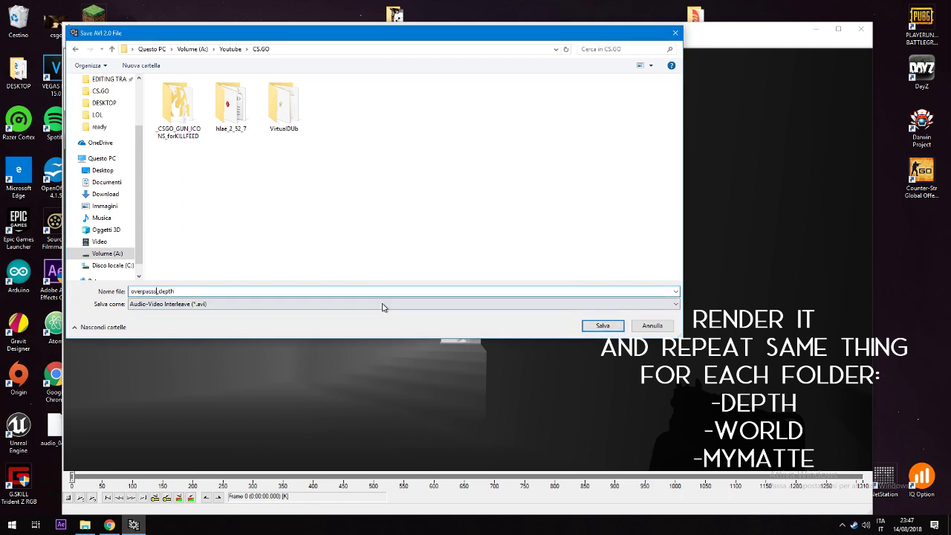
{"action": "key", "text": "Return"}
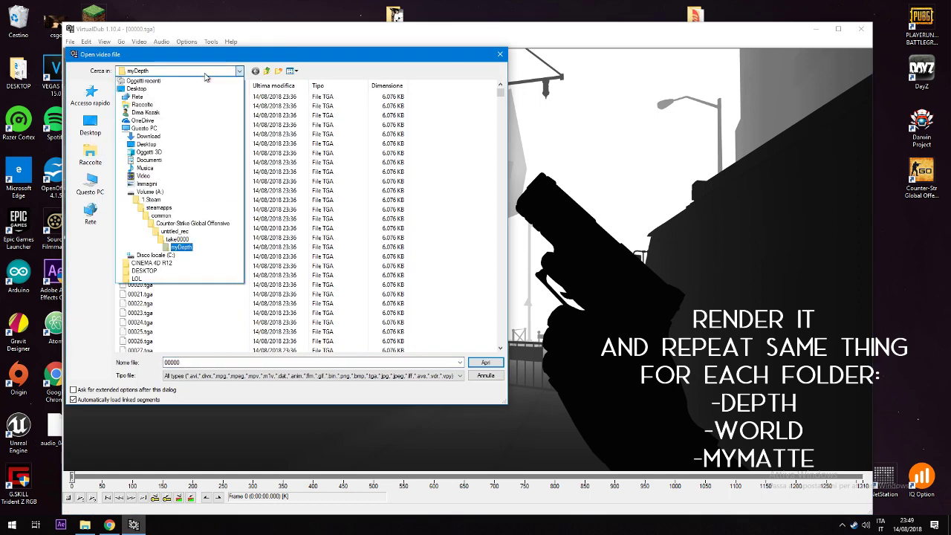
Step: Load the green matte 00000.tga sequence and render it as overpass_world.avi
{"action": "left_click", "coordinate": [205, 76]}
{"action": "double_click", "coordinate": [168, 125]}
{"action": "left_click", "coordinate": [70, 41]}
{"action": "left_click", "coordinate": [195, 151]}
{"action": "type", "text": "overpass_world"}
{"action": "key", "text": "Return"}
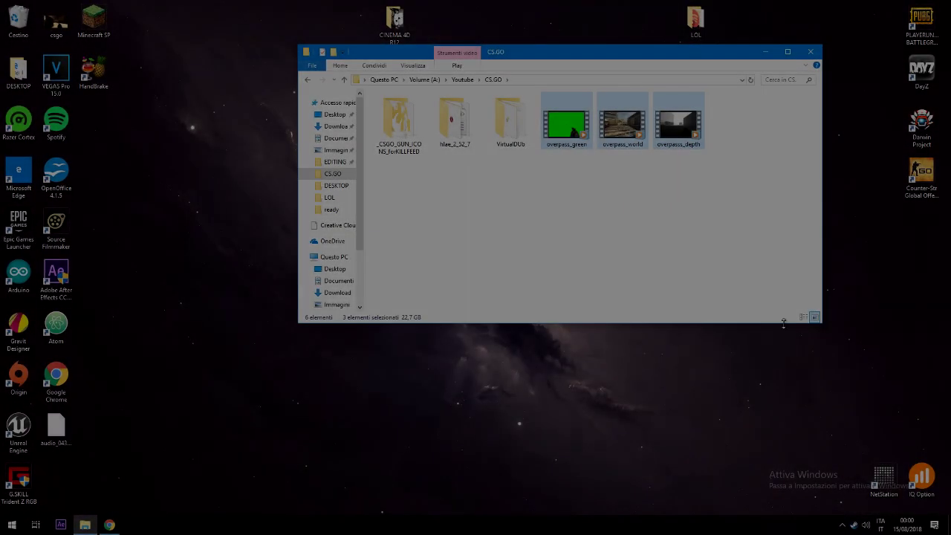
Step: Select the three overpass AVIs and launch After Effects, approving the UAC prompt
{"action": "left_click_drag", "start_coordinate": [726, 498], "coordinate": [822, 322]}
{"action": "left_click_drag", "start_coordinate": [575, 161], "coordinate": [736, 136]}
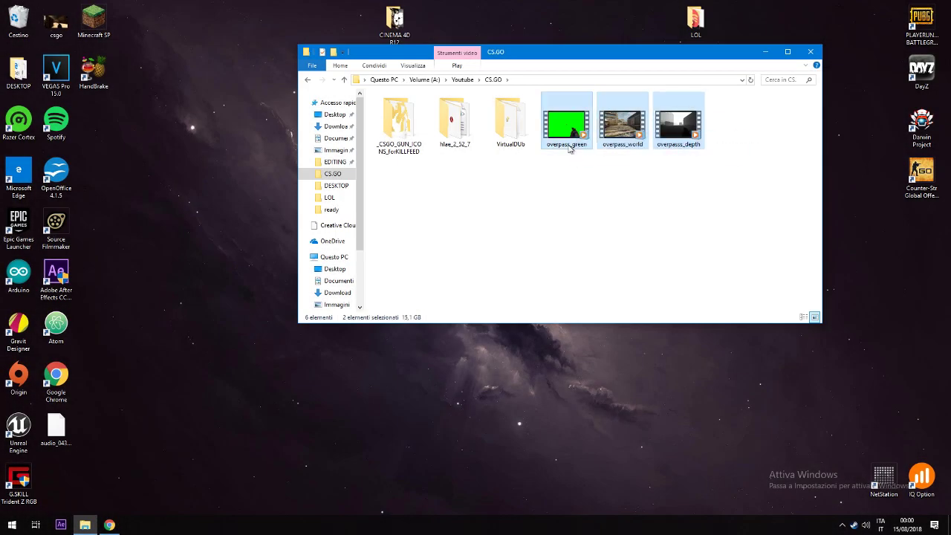
{"action": "left_click", "coordinate": [61, 524]}
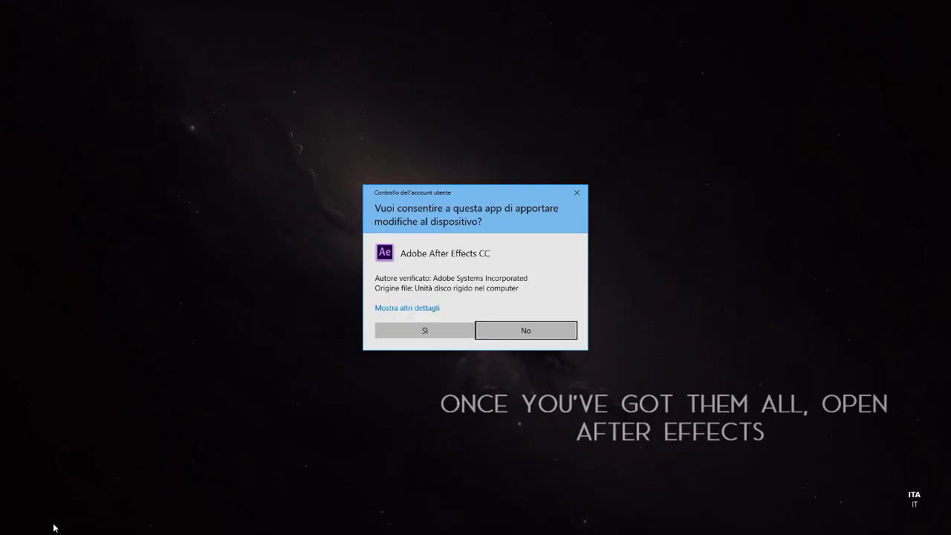
{"action": "left_click", "coordinate": [434, 330]}
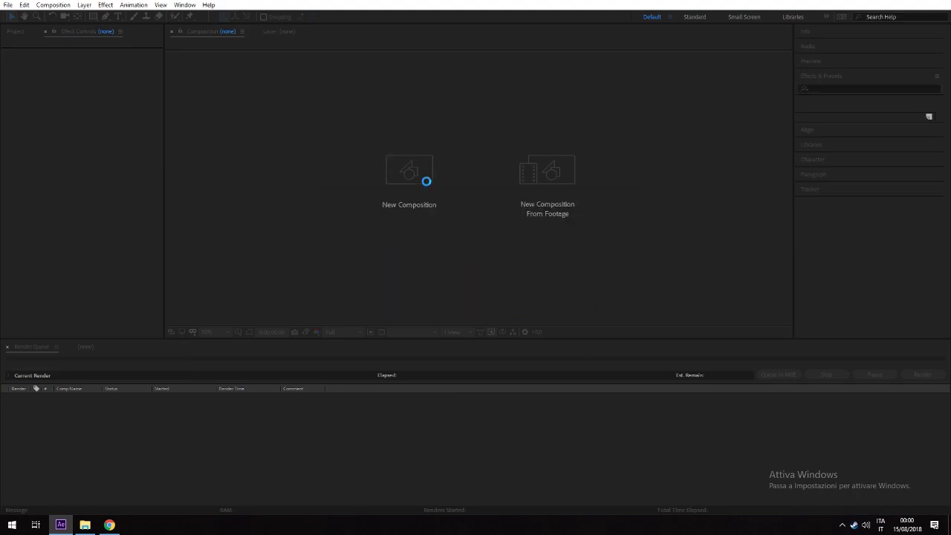
Step: Create a new 1920×1080 composition at 120 fps
{"action": "left_click", "coordinate": [415, 211]}
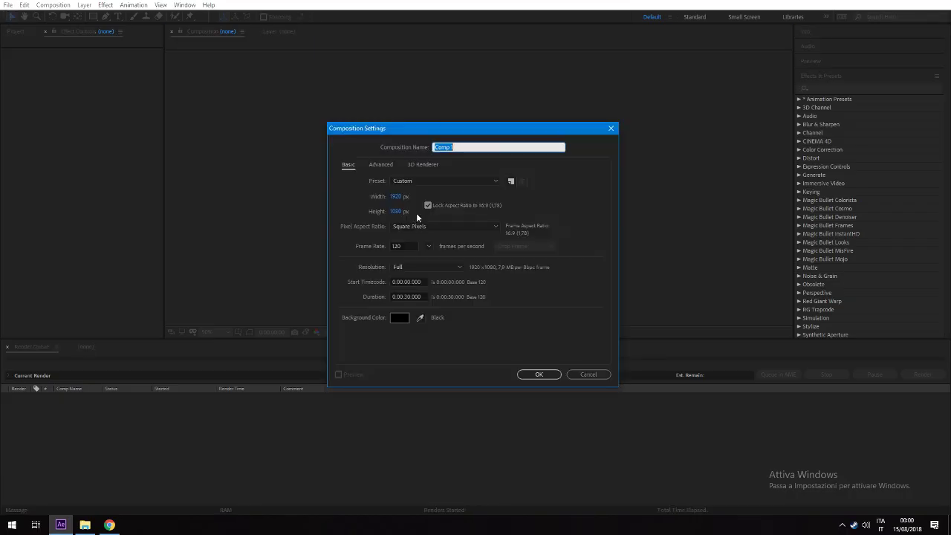
{"action": "double_click", "coordinate": [405, 246]}
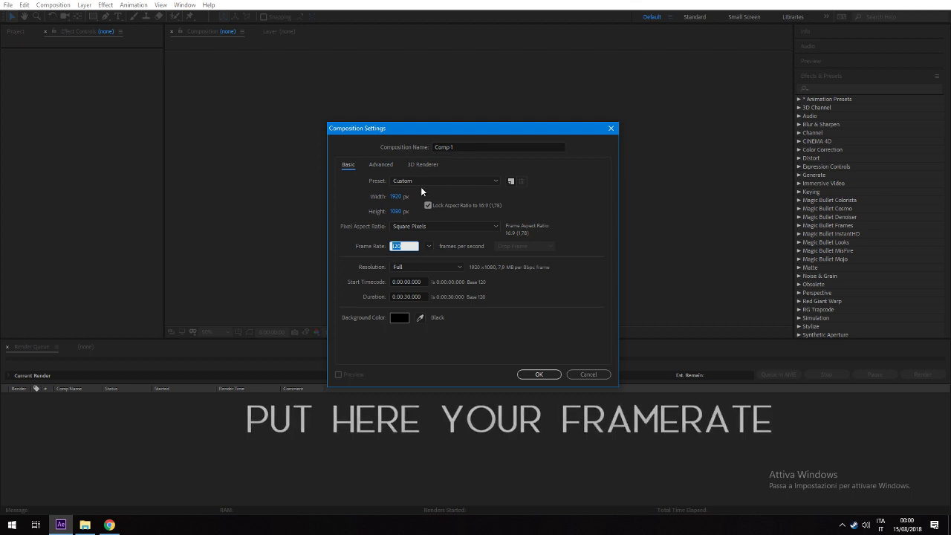
{"action": "left_click", "coordinate": [546, 376]}
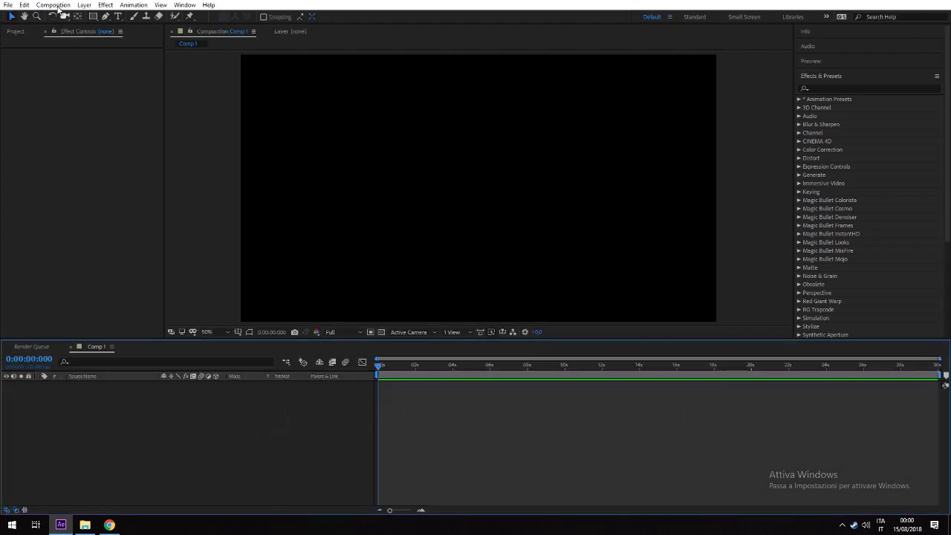
Step: Import the three overpass AVIs and add them to Comp 1 as layers
{"action": "left_click", "coordinate": [8, 5]}
{"action": "left_click", "coordinate": [40, 197]}
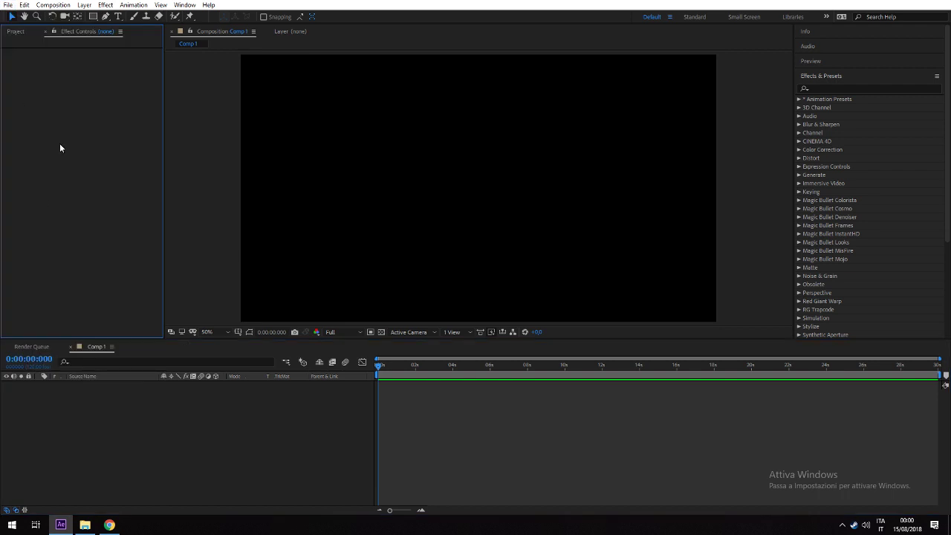
{"action": "key", "text": "ctrl+i"}
{"action": "key", "text": "Return"}
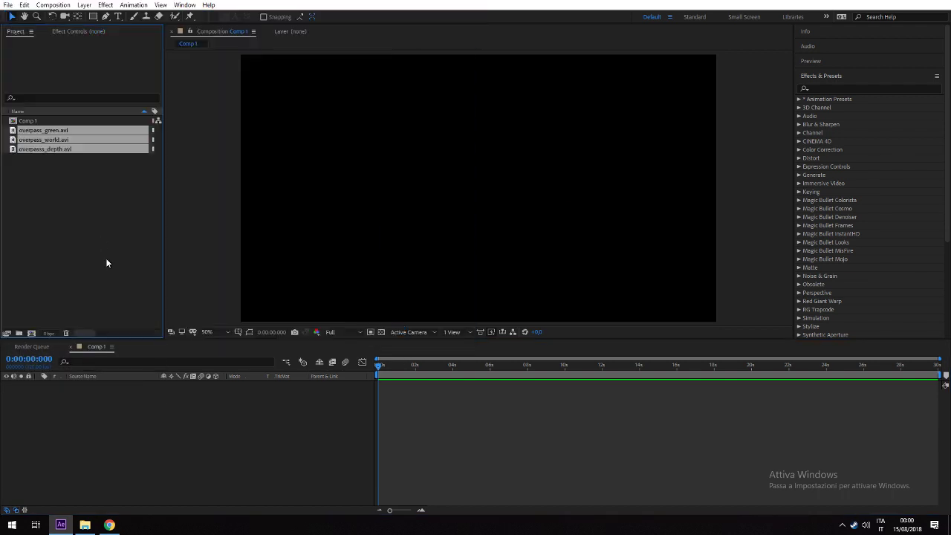
{"action": "left_click_drag", "start_coordinate": [139, 420], "coordinate": [100, 428]}
{"action": "left_click", "coordinate": [106, 414]}
Step: Apply Keylight to overpass_green and sample the green background to key it out
{"action": "left_click", "coordinate": [112, 386]}
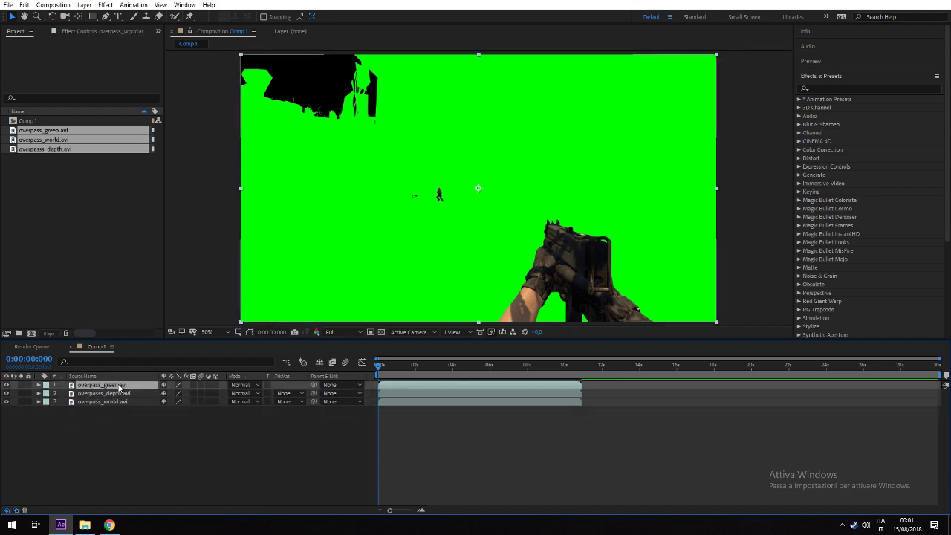
{"action": "left_click", "coordinate": [825, 88]}
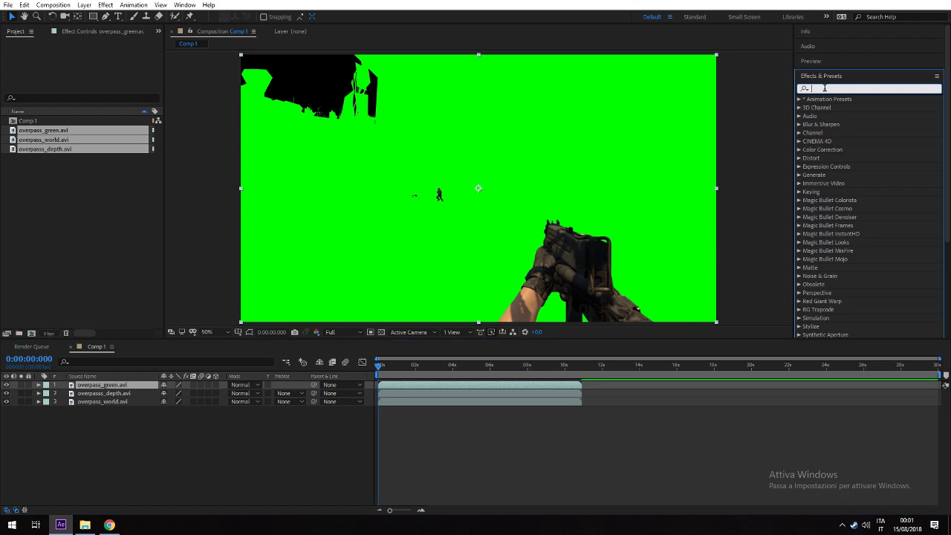
{"action": "type", "text": "key"}
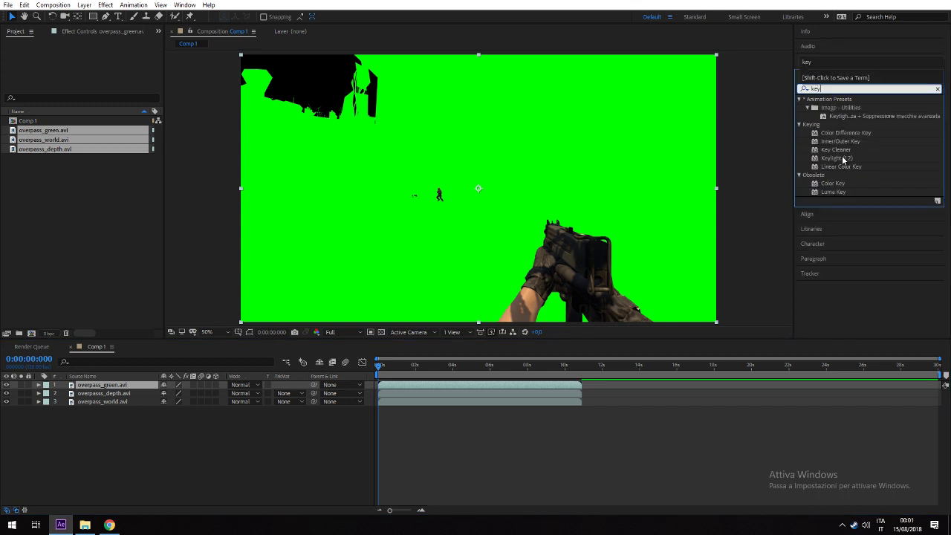
{"action": "left_click_drag", "start_coordinate": [843, 160], "coordinate": [541, 176]}
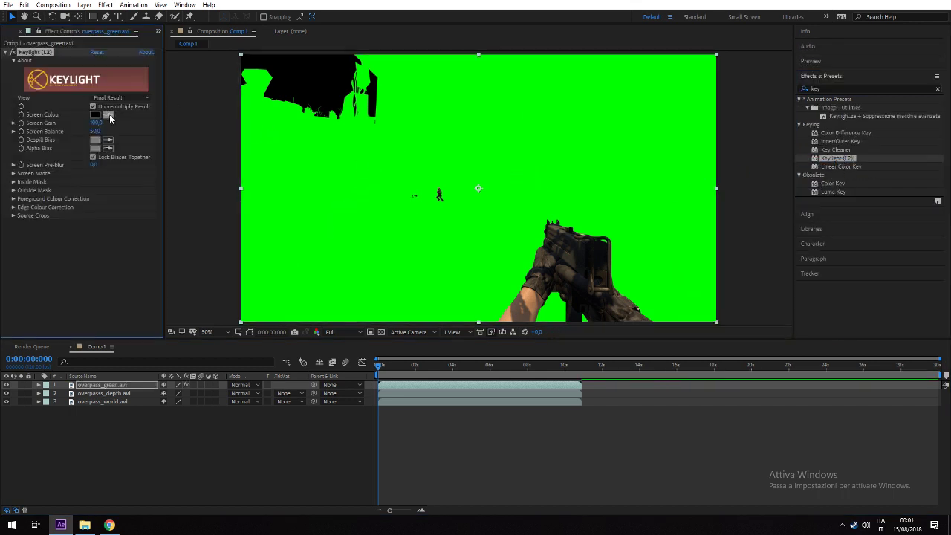
{"action": "left_click", "coordinate": [325, 197]}
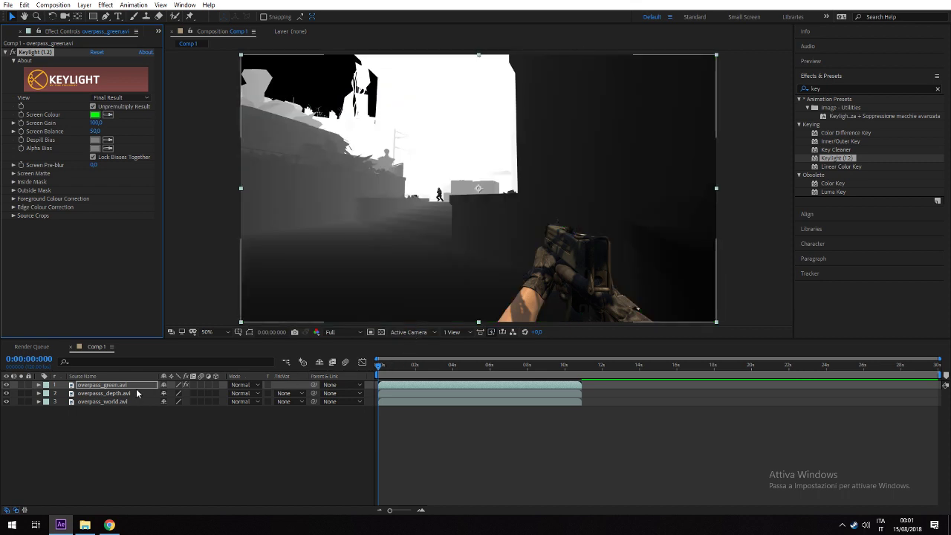
Step: Move overpass_depth to the bottom and end the work area at about 14 s
{"action": "left_click_drag", "start_coordinate": [121, 393], "coordinate": [116, 408]}
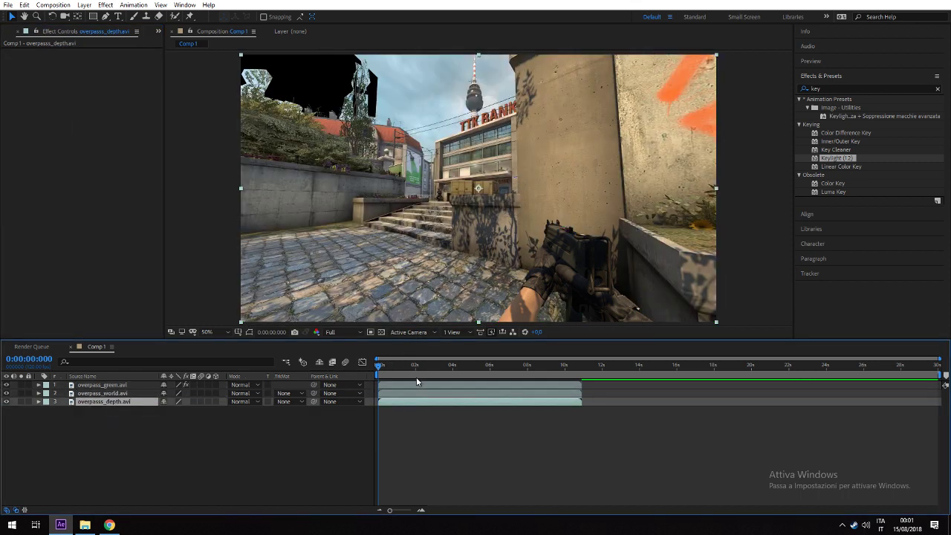
{"action": "left_click_drag", "start_coordinate": [940, 372], "coordinate": [639, 372]}
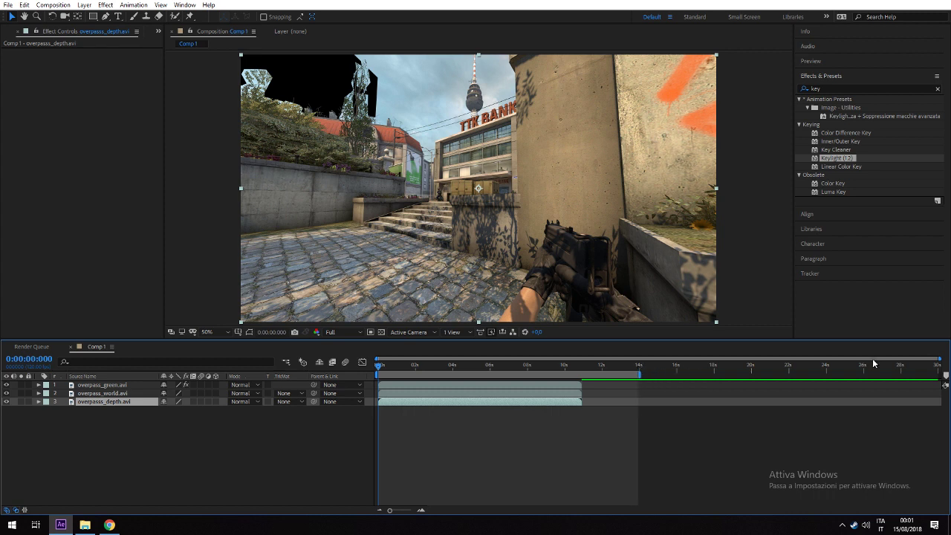
{"action": "scroll", "coordinate": [464, 362], "scroll_direction": "up", "scroll_amount": 4}
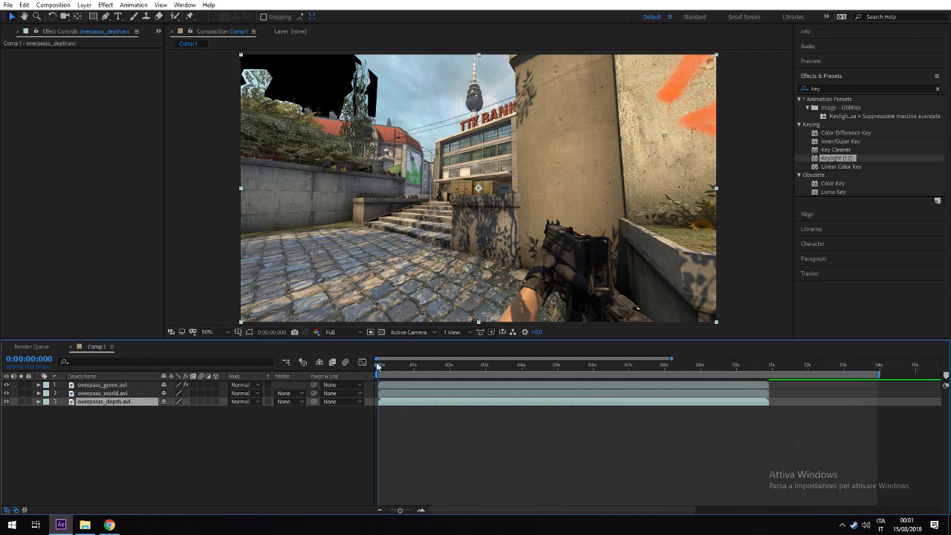
Step: Trim the first 12 frames off all three layers and preview the clip
{"action": "left_click_drag", "start_coordinate": [379, 369], "coordinate": [381, 368]}
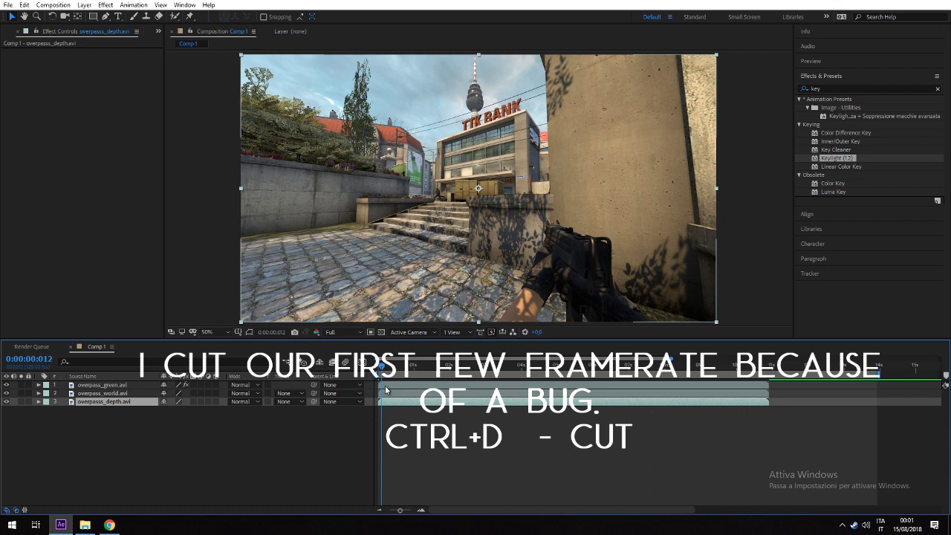
{"action": "key", "text": "ctrl+a"}
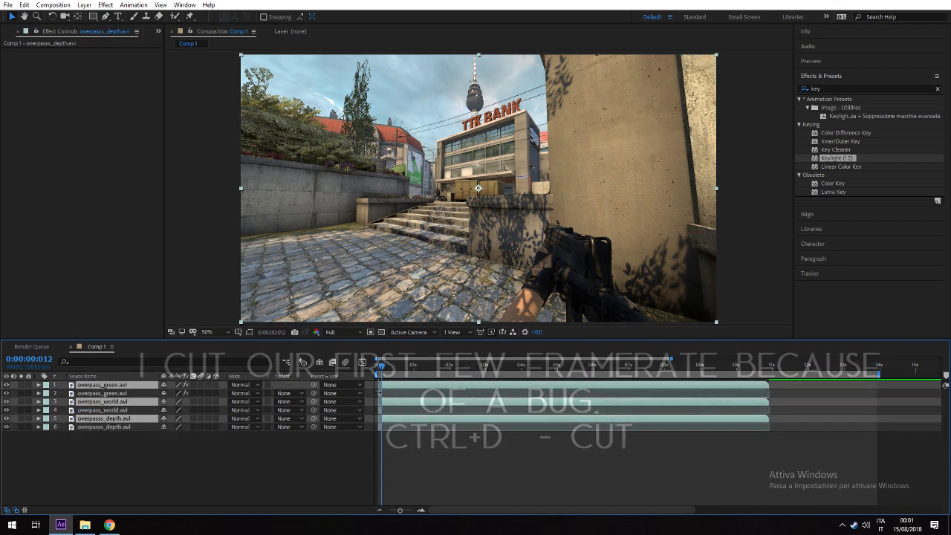
{"action": "key", "text": "ctrl+d"}
{"action": "key", "text": "Delete"}
{"action": "left_click_drag", "start_coordinate": [381, 366], "coordinate": [748, 370]}
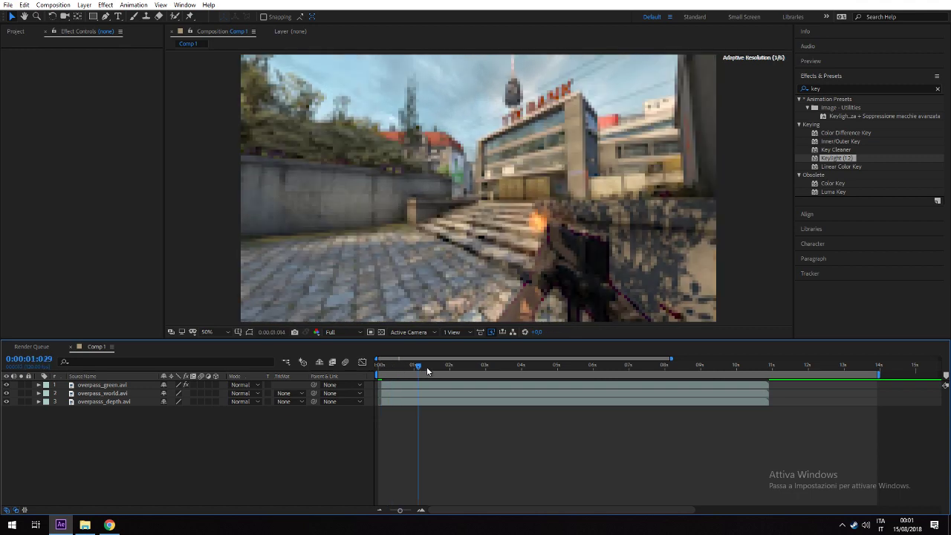
{"action": "left_click", "coordinate": [382, 365]}
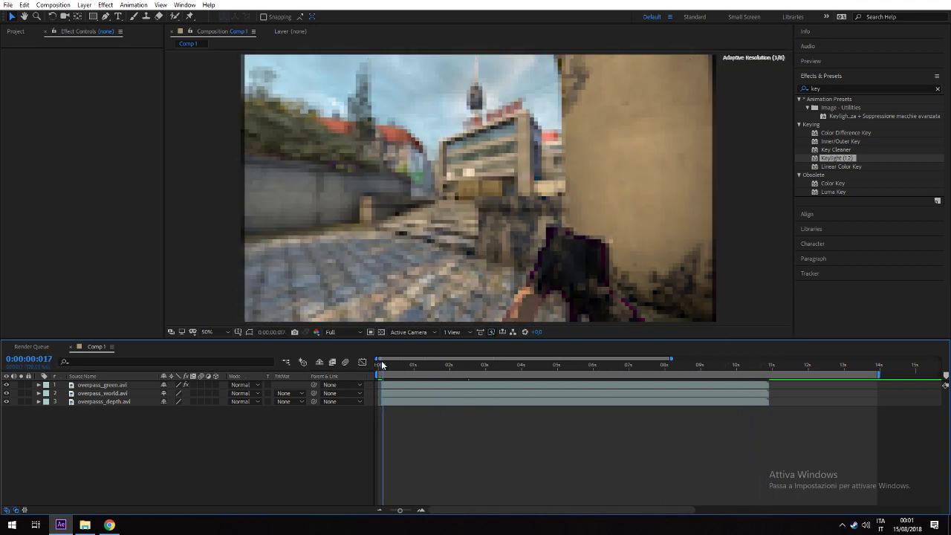
{"action": "left_click", "coordinate": [870, 88]}
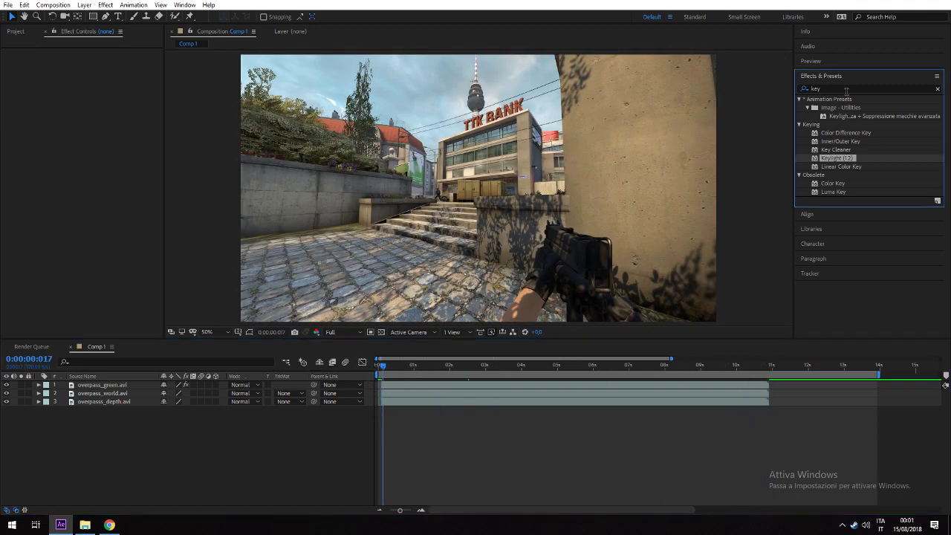
Step: Add a new adjustment layer and apply Camera Lens Blur to it
{"action": "type", "text": "lens"}
{"action": "right_click", "coordinate": [155, 421]}
{"action": "mouse_move", "coordinate": [234, 317]}
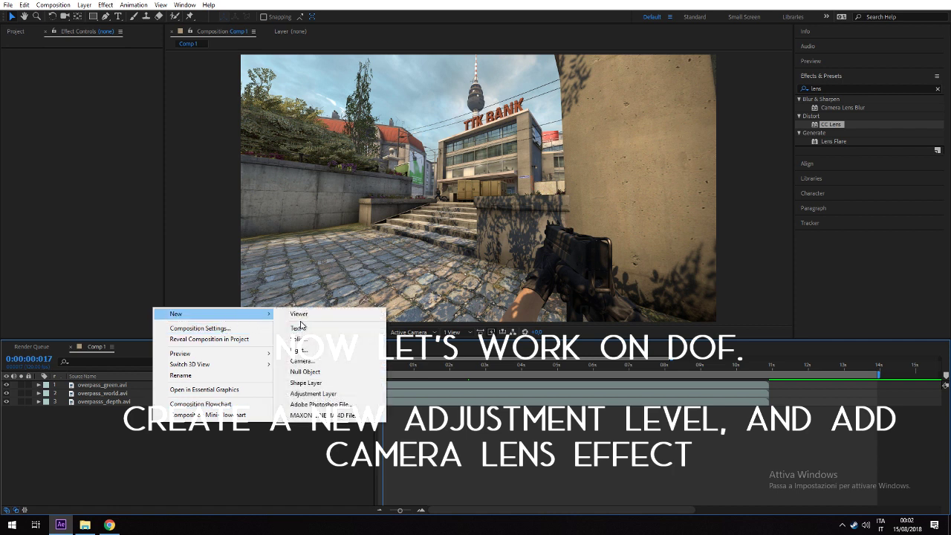
{"action": "left_click", "coordinate": [316, 393]}
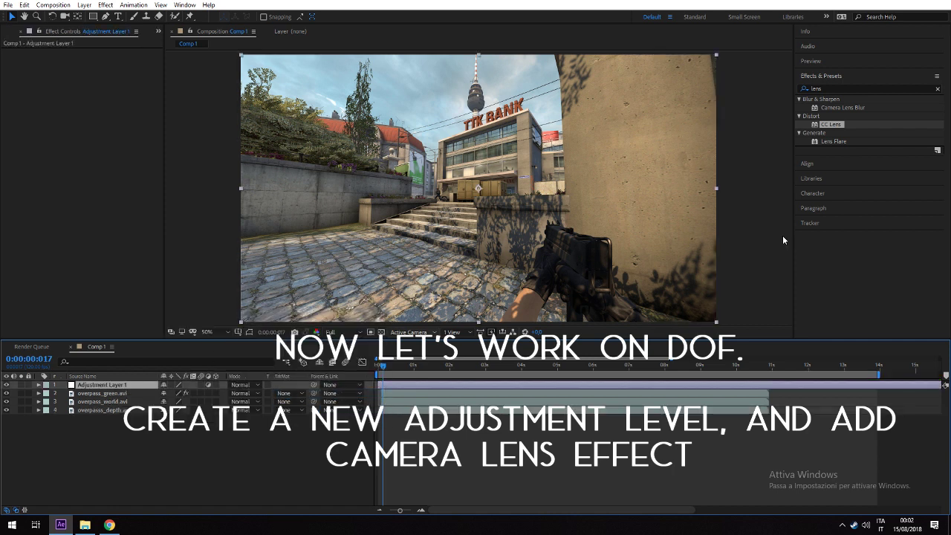
{"action": "left_click_drag", "start_coordinate": [843, 108], "coordinate": [95, 385]}
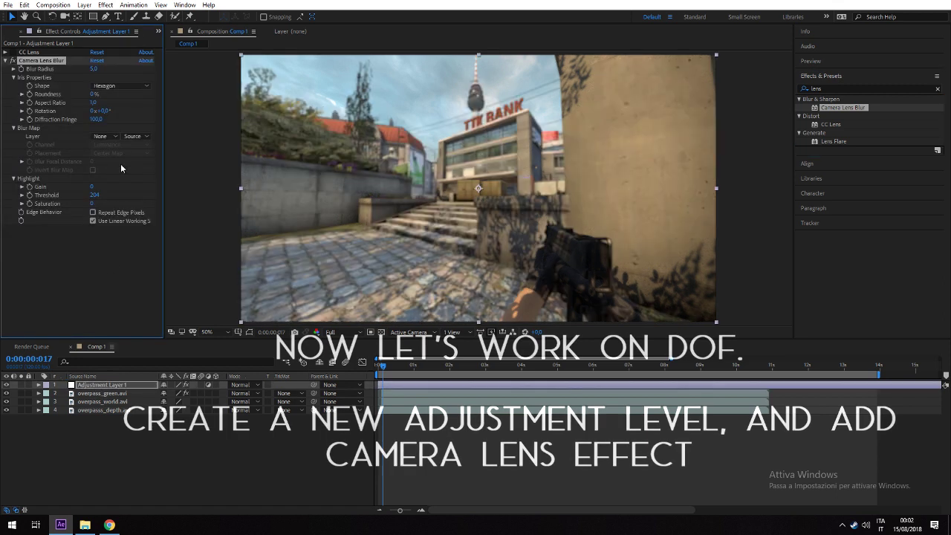
Step: Set the Blur Map Layer to overpass_depth.avi and settle Blur Radius around 4.0
{"action": "left_click", "coordinate": [102, 136]}
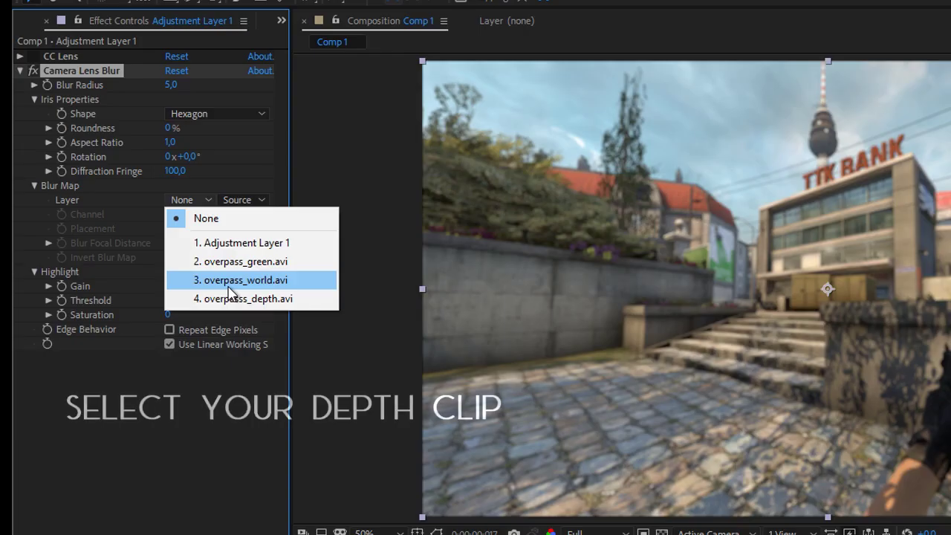
{"action": "left_click", "coordinate": [242, 298]}
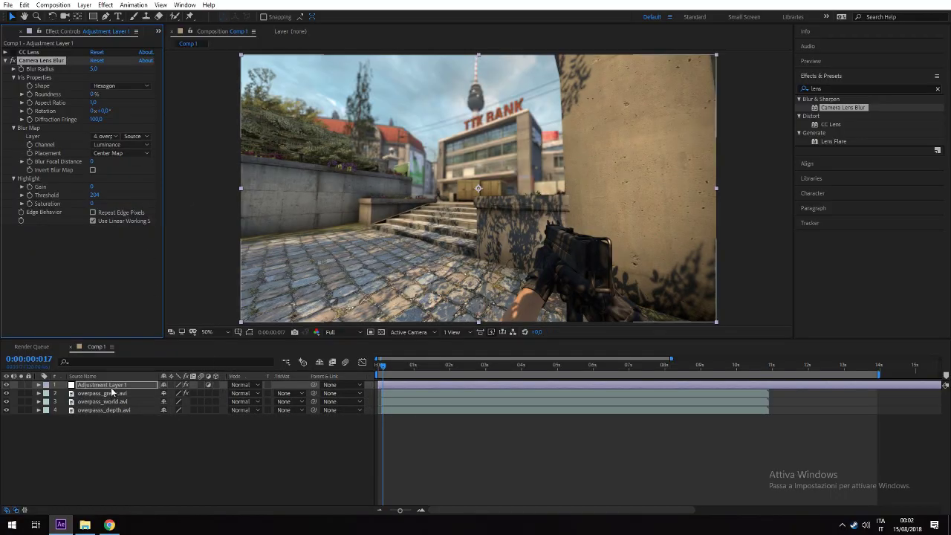
{"action": "left_click_drag", "start_coordinate": [102, 68], "coordinate": [128, 71]}
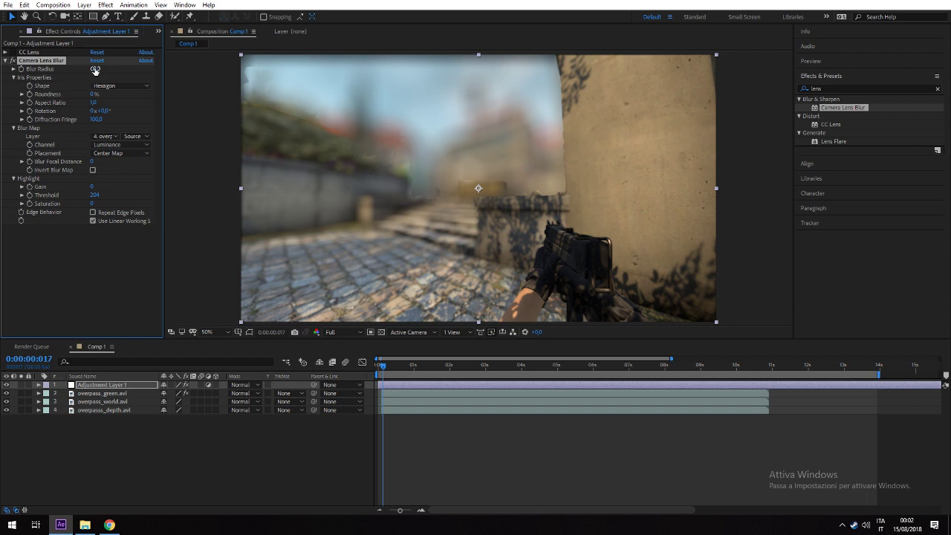
{"action": "left_click_drag", "start_coordinate": [94, 68], "coordinate": [84, 69]}
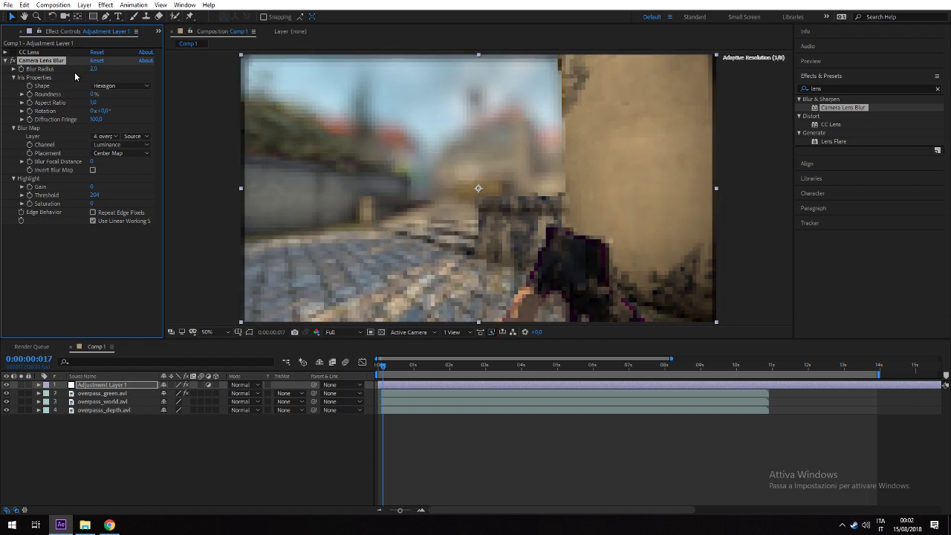
{"action": "left_click_drag", "start_coordinate": [93, 68], "coordinate": [93, 72]}
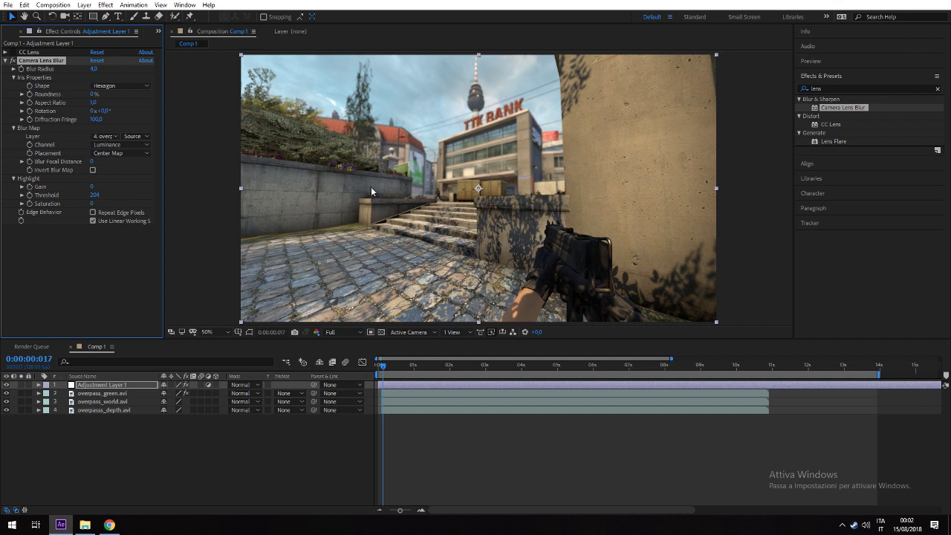
{"action": "left_click", "coordinate": [110, 409]}
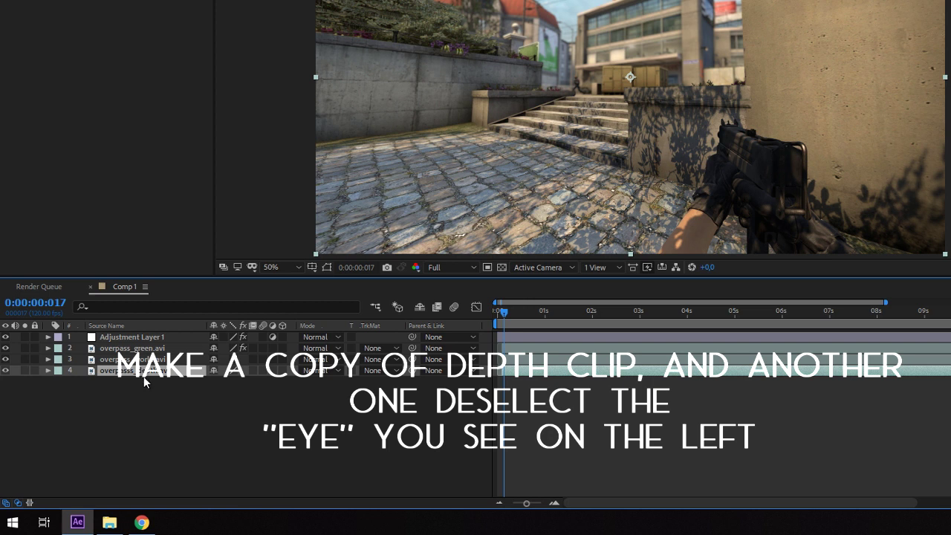
Step: Duplicate overpass_depth.avi, hide the lower copy in layer 5, and move the visible copy up
{"action": "key", "text": "ctrl+d"}
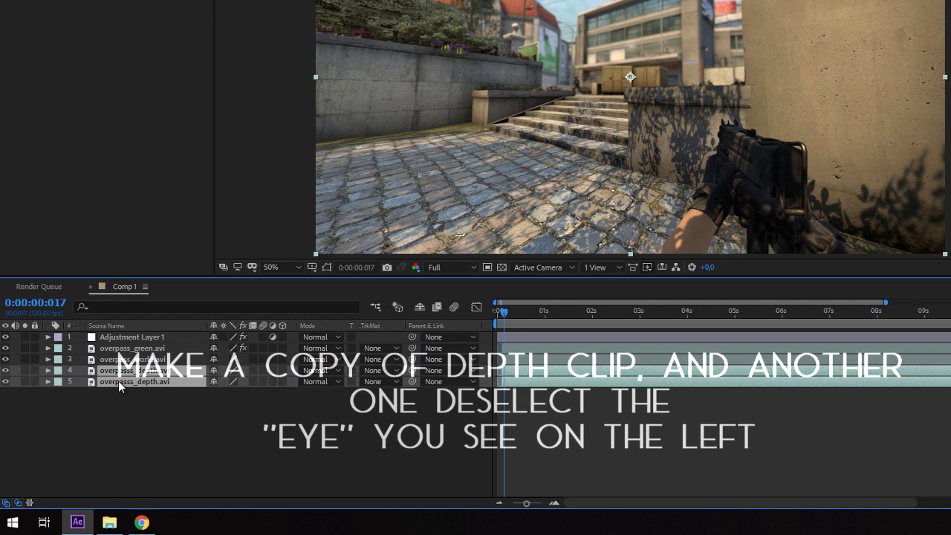
{"action": "left_click", "coordinate": [141, 418]}
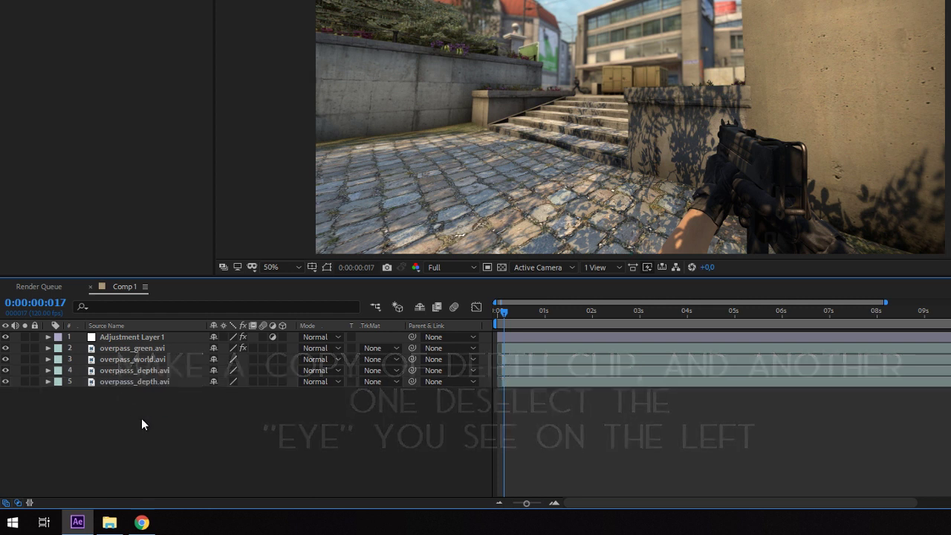
{"action": "left_click", "coordinate": [6, 381]}
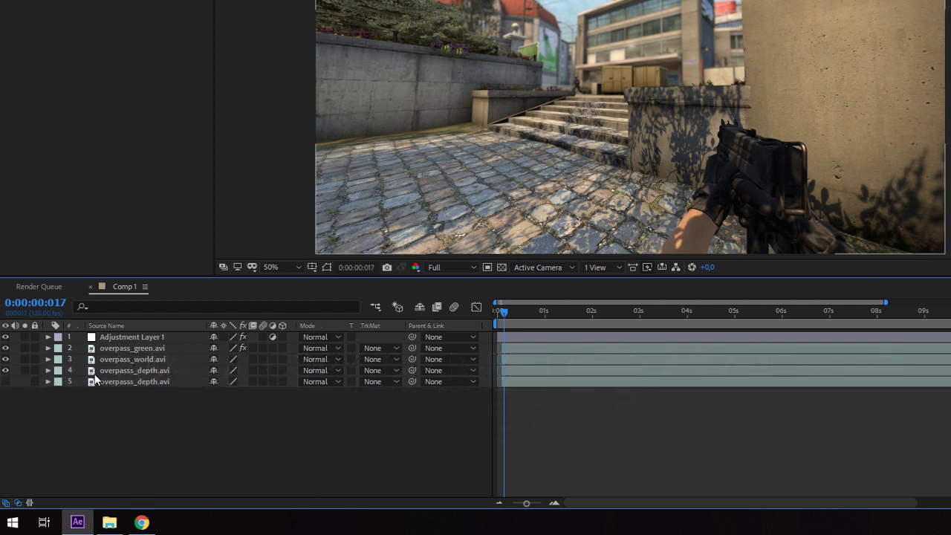
{"action": "left_click_drag", "start_coordinate": [118, 373], "coordinate": [137, 367]}
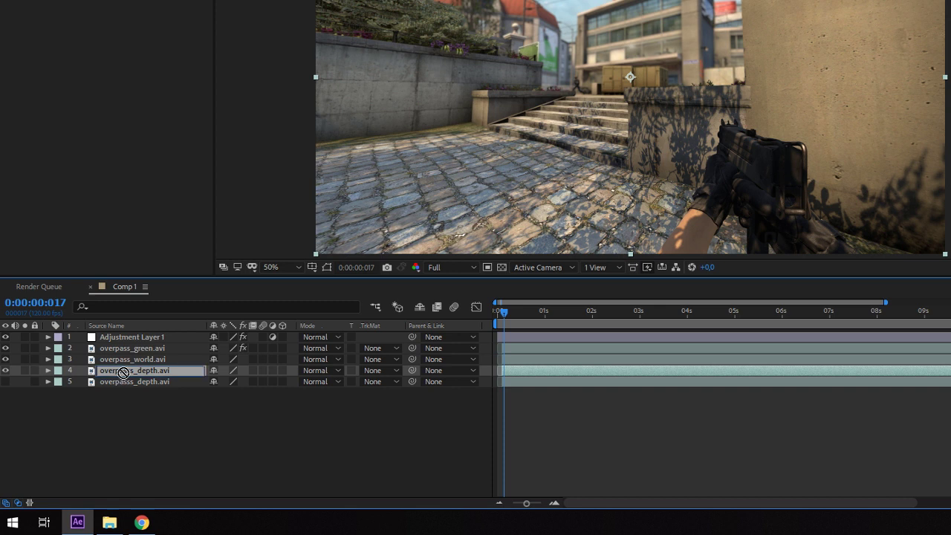
Step: Place the depth copy above overpass_world.avi and add the Tint and Levels effects to it
{"action": "left_click_drag", "start_coordinate": [137, 367], "coordinate": [143, 363]}
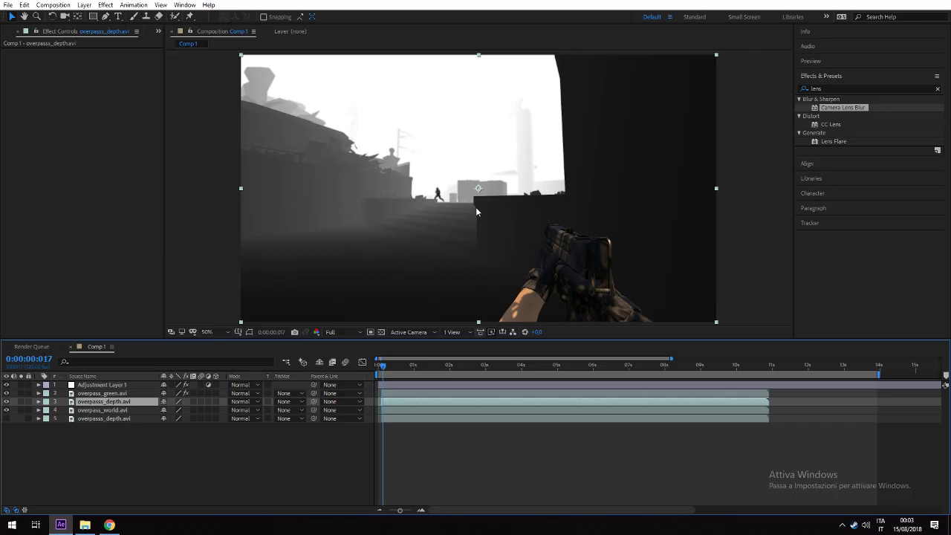
{"action": "left_click", "coordinate": [825, 87]}
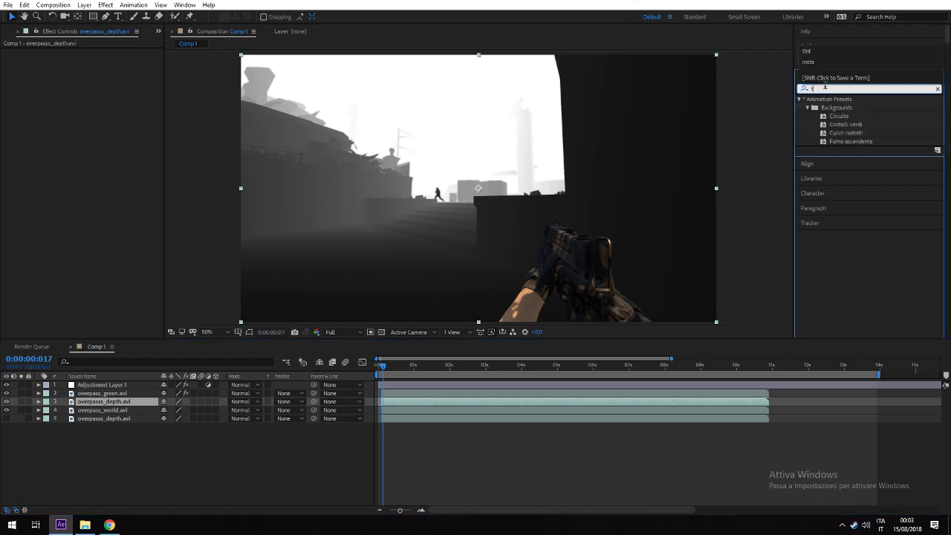
{"action": "type", "text": "tint"}
{"action": "left_click_drag", "start_coordinate": [831, 153], "coordinate": [117, 405]}
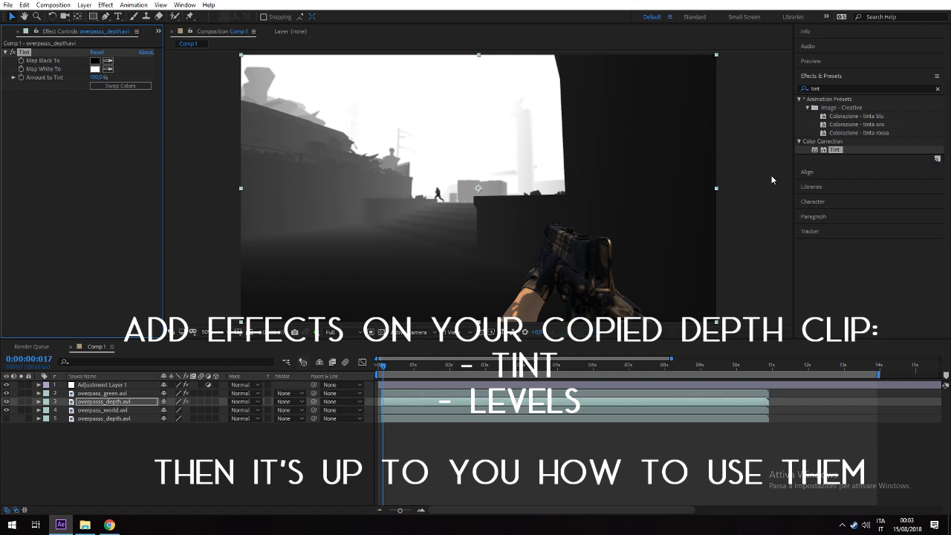
{"action": "left_click", "coordinate": [839, 90]}
{"action": "type", "text": "level"}
{"action": "left_click", "coordinate": [800, 90]}
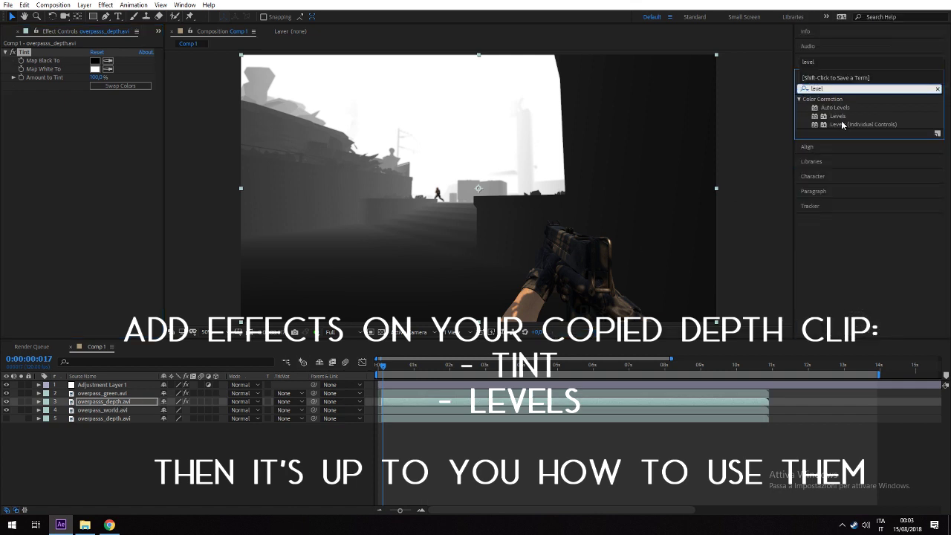
{"action": "left_click_drag", "start_coordinate": [838, 116], "coordinate": [119, 402]}
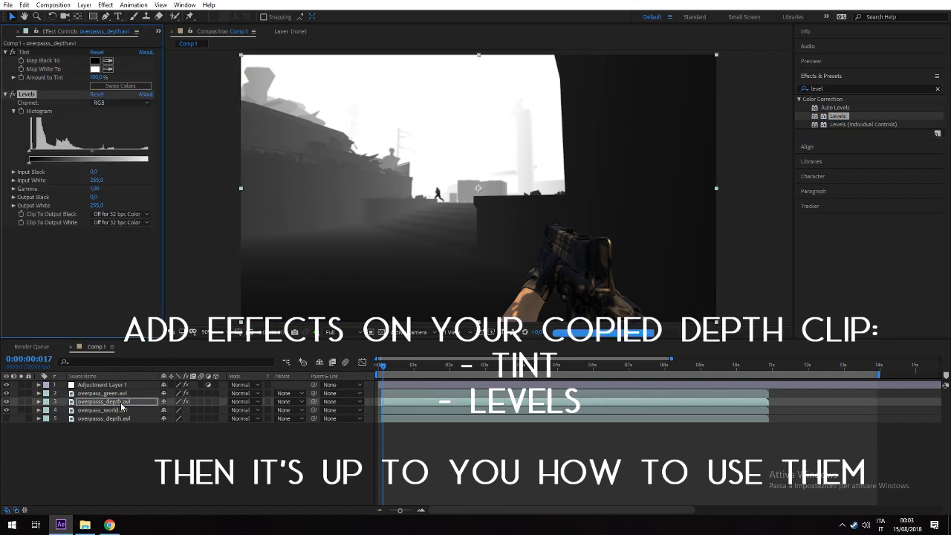
Step: Map white to orange in Tint and raise the Levels Input Black to 35.0
{"action": "left_click", "coordinate": [95, 69]}
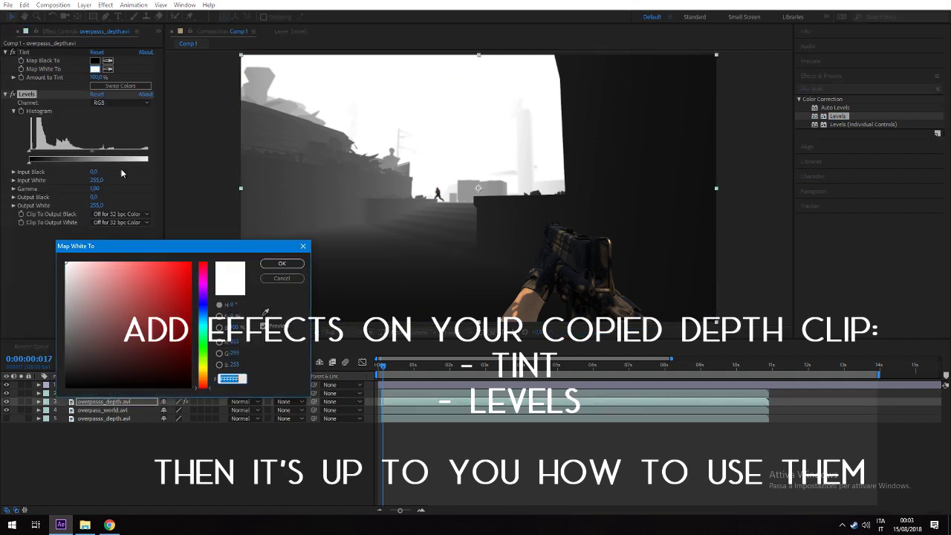
{"action": "left_click", "coordinate": [200, 383]}
{"action": "left_click", "coordinate": [171, 293]}
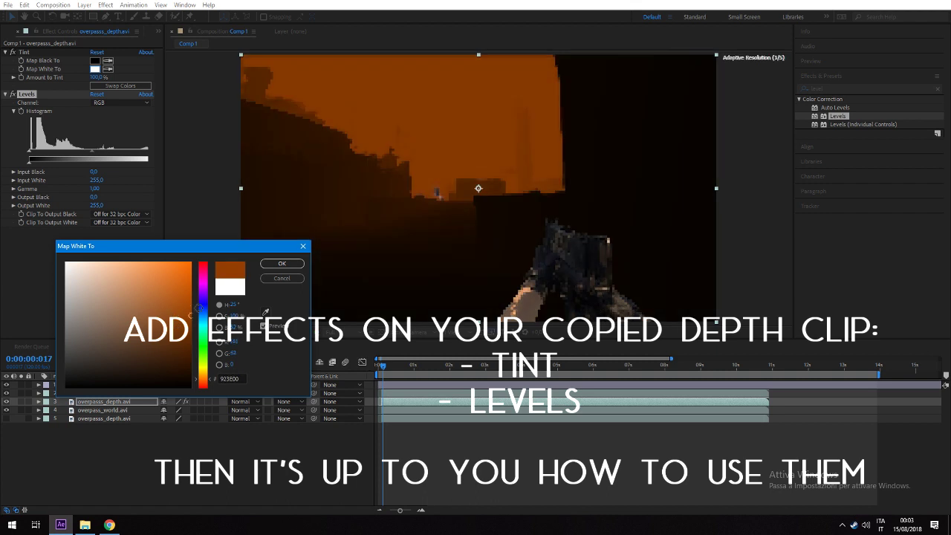
{"action": "left_click", "coordinate": [282, 264]}
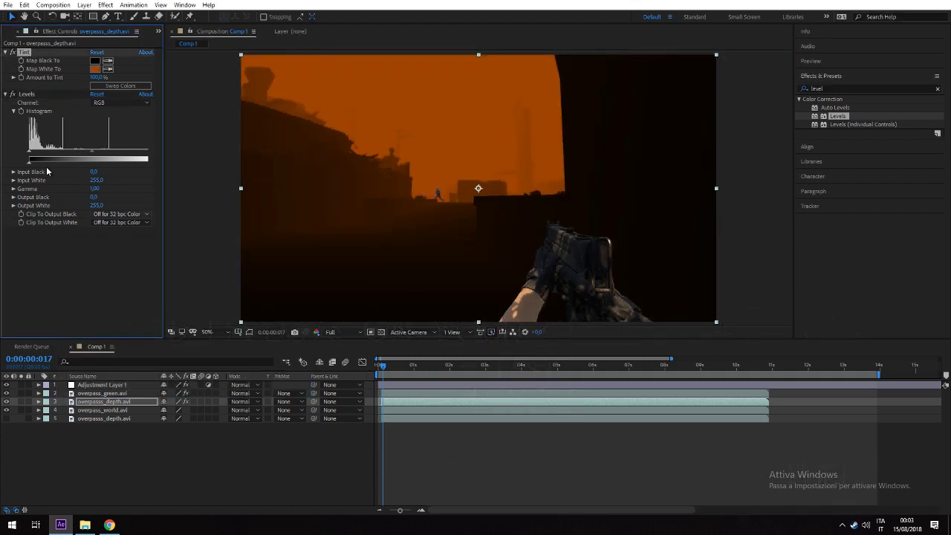
{"action": "left_click_drag", "start_coordinate": [30, 165], "coordinate": [79, 161]}
Step: Set the depth copy's blending mode to Screen and raise Levels gamma to 1.31
{"action": "left_click", "coordinate": [244, 402]}
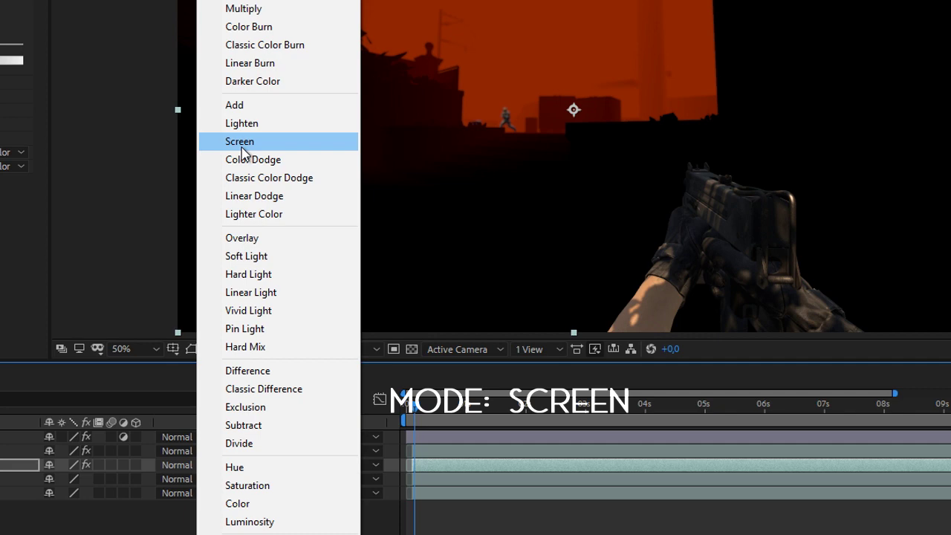
{"action": "left_click", "coordinate": [280, 210]}
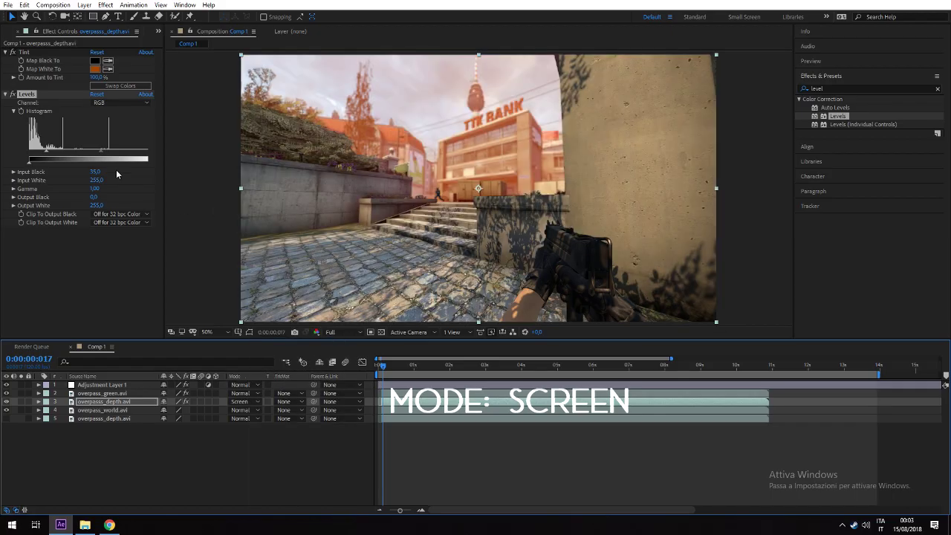
{"action": "mouse_move", "coordinate": [101, 151]}
{"action": "left_mouse_down"}
{"action": "mouse_move", "coordinate": [69, 155]}
{"action": "mouse_move", "coordinate": [91, 151]}
{"action": "left_mouse_up"}
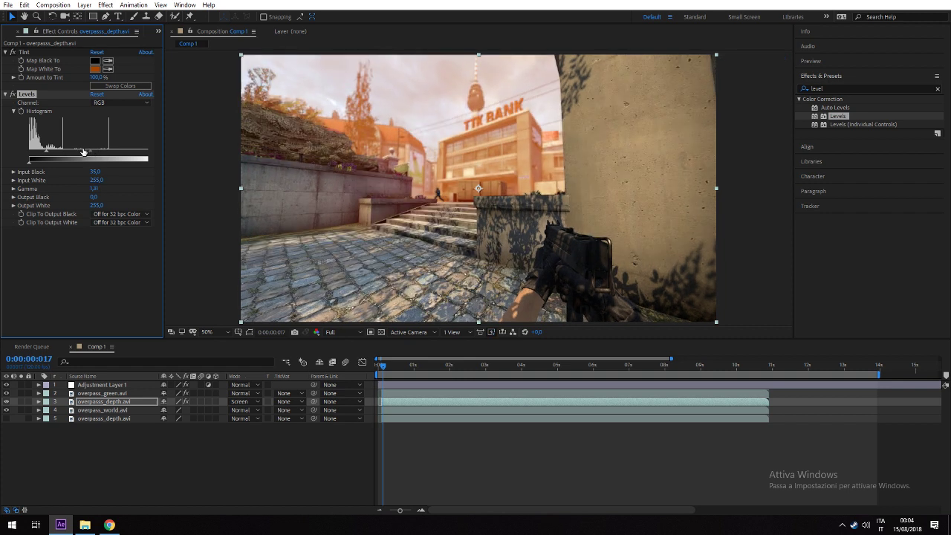
Step: Lighten the Tint's Map White To colour to a pale peach
{"action": "left_click", "coordinate": [95, 68]}
{"action": "left_click_drag", "start_coordinate": [144, 310], "coordinate": [140, 299]}
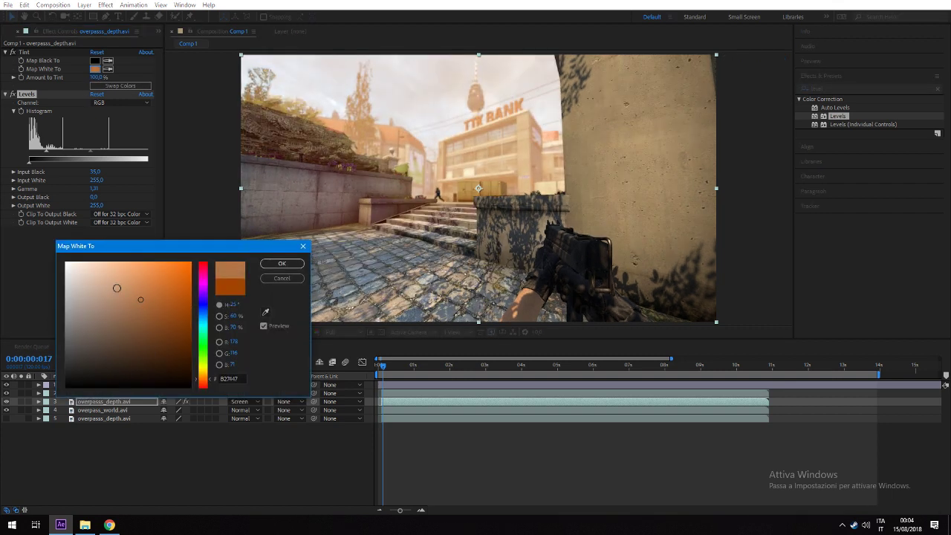
{"action": "mouse_move", "coordinate": [144, 292]}
{"action": "left_mouse_down"}
{"action": "mouse_move", "coordinate": [123, 283]}
{"action": "mouse_move", "coordinate": [137, 285]}
{"action": "left_mouse_up"}
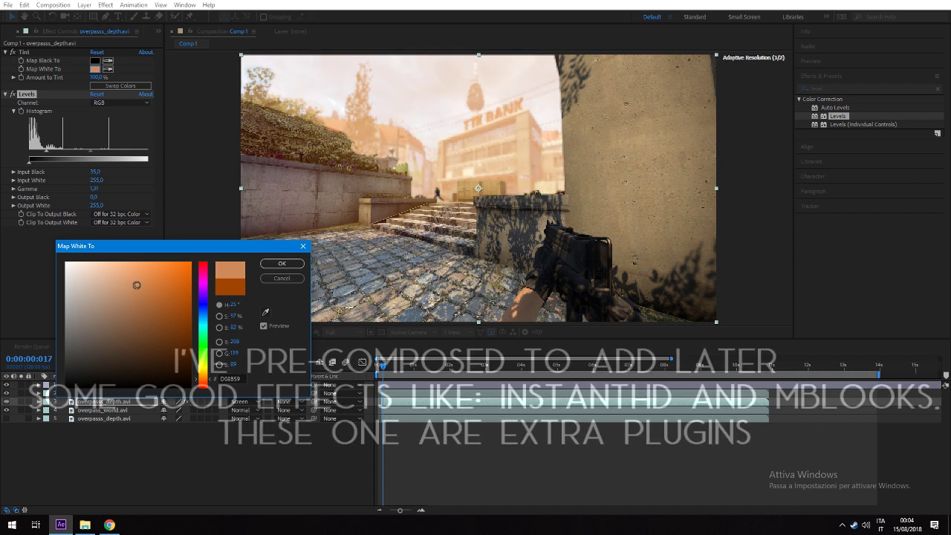
{"action": "left_click", "coordinate": [277, 264]}
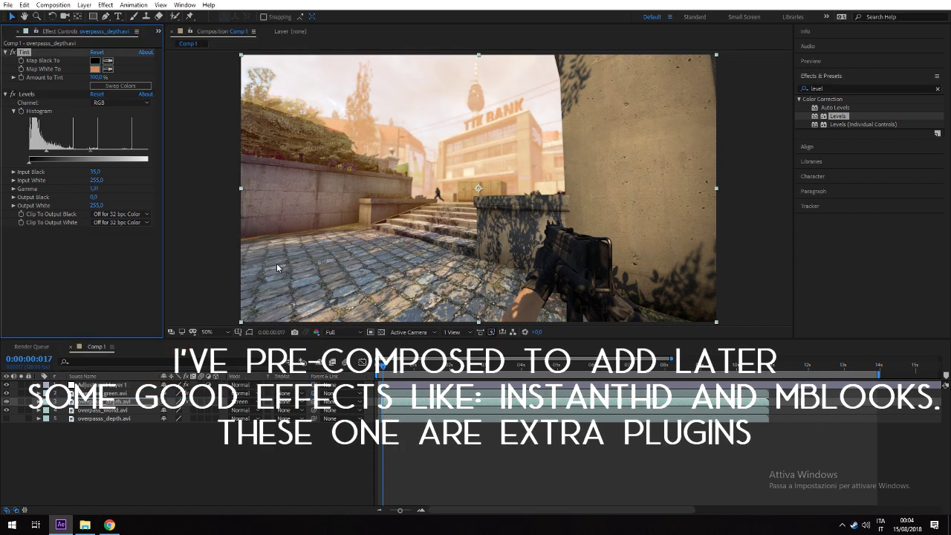
Step: Pre-compose all layers into Pre-comp 1 and apply Instant HD to it
{"action": "left_click", "coordinate": [840, 88]}
{"action": "type", "text": "insta"}
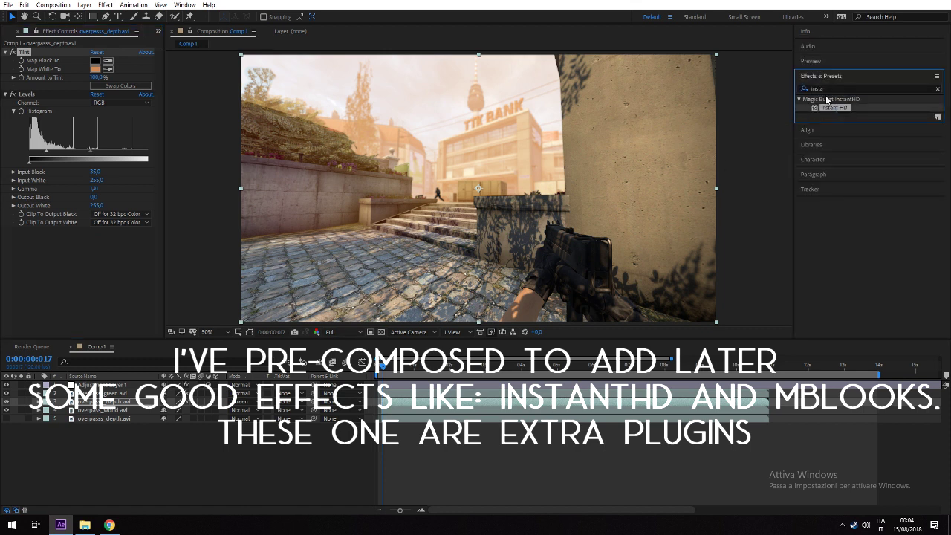
{"action": "key", "text": "ctrl+a"}
{"action": "right_click", "coordinate": [83, 392]}
{"action": "left_click", "coordinate": [111, 355]}
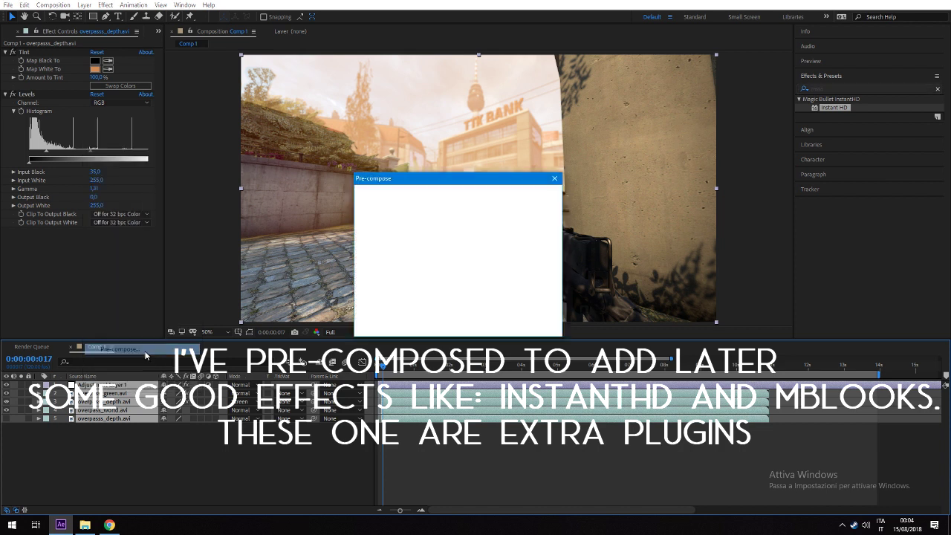
{"action": "left_click", "coordinate": [495, 323]}
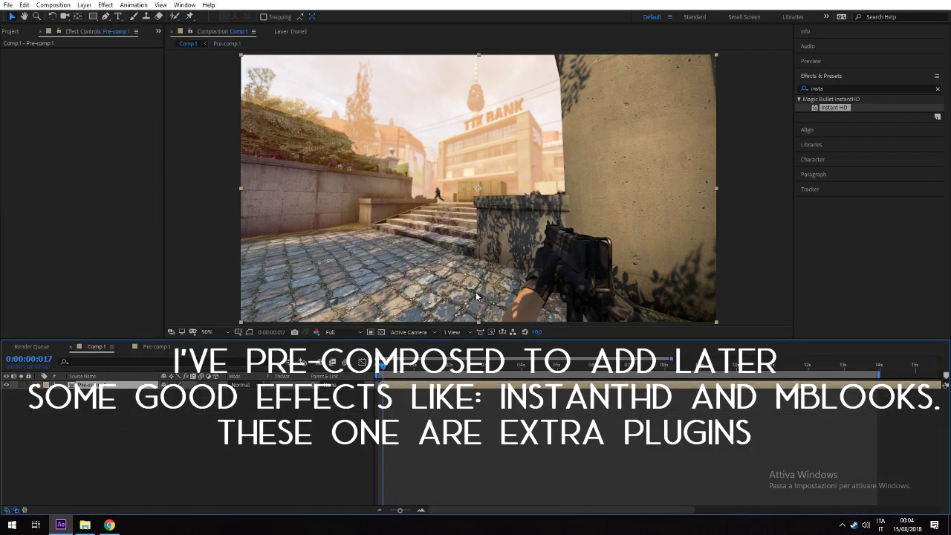
{"action": "left_click_drag", "start_coordinate": [855, 107], "coordinate": [476, 186]}
Step: Set Instant HD's Output Size to Custom 1920x1080 and Filter type to Best
{"action": "left_click", "coordinate": [133, 63]}
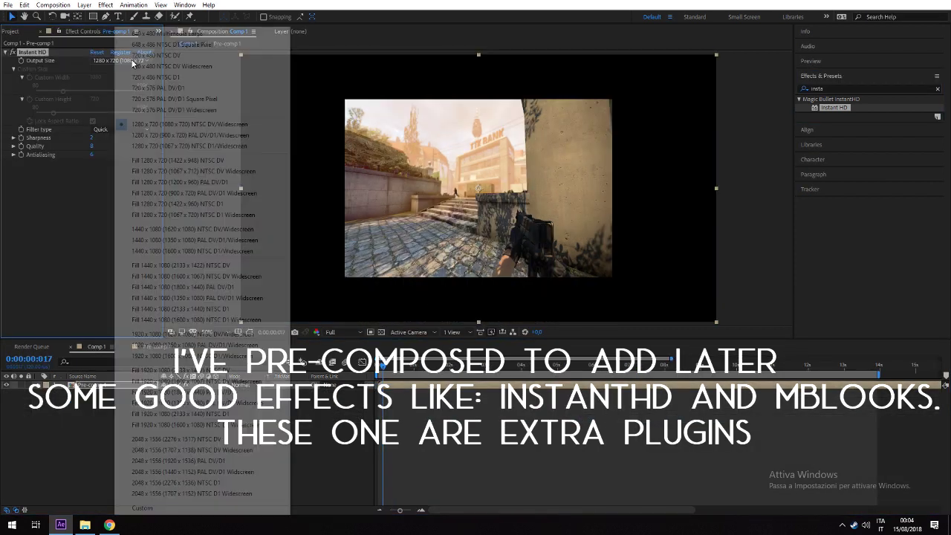
{"action": "left_click", "coordinate": [202, 414]}
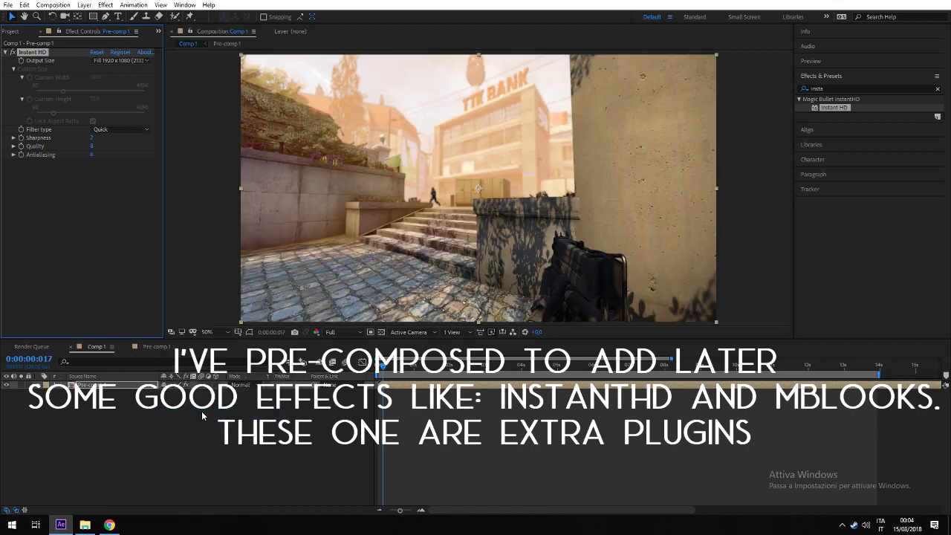
{"action": "left_click", "coordinate": [137, 61]}
{"action": "left_click", "coordinate": [178, 424]}
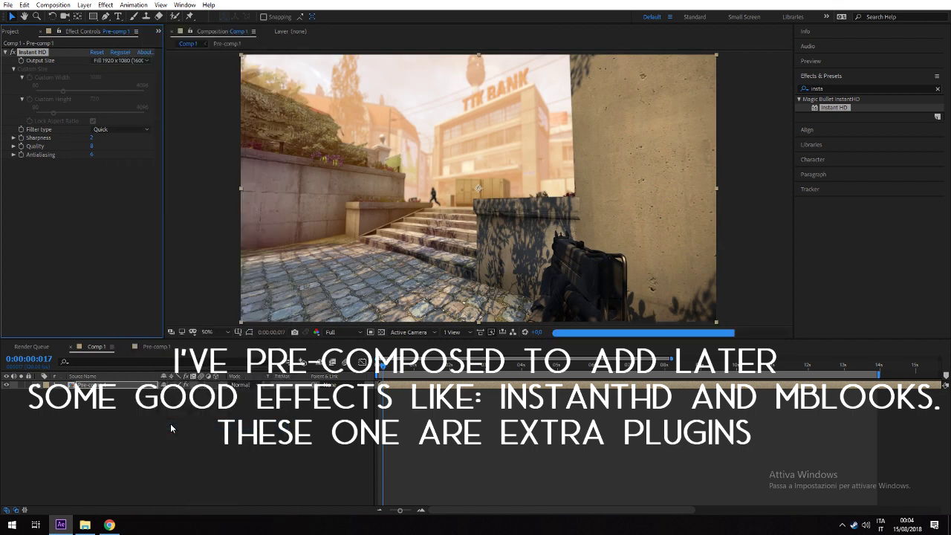
{"action": "left_click", "coordinate": [123, 60]}
{"action": "left_click", "coordinate": [191, 371]}
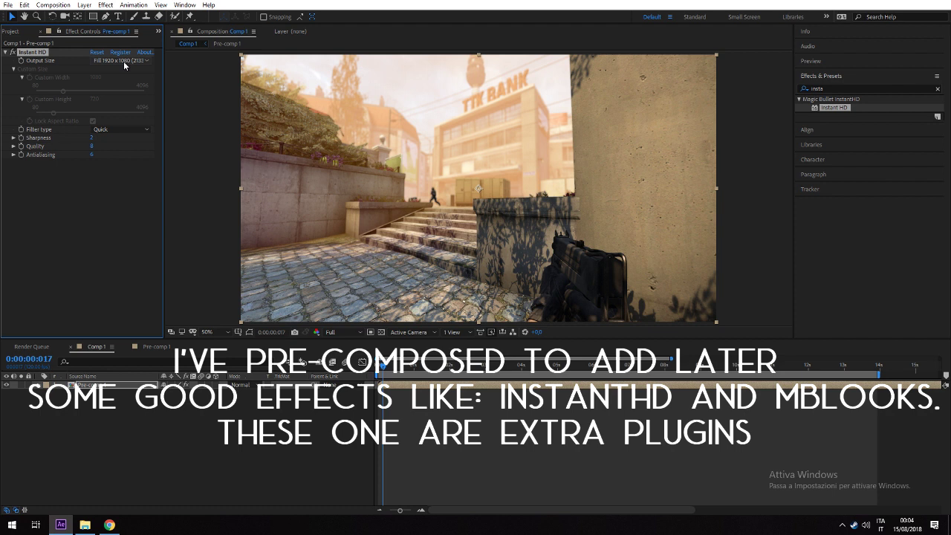
{"action": "left_click", "coordinate": [123, 60]}
{"action": "left_click", "coordinate": [212, 305]}
{"action": "left_click", "coordinate": [123, 60]}
{"action": "left_click", "coordinate": [186, 239]}
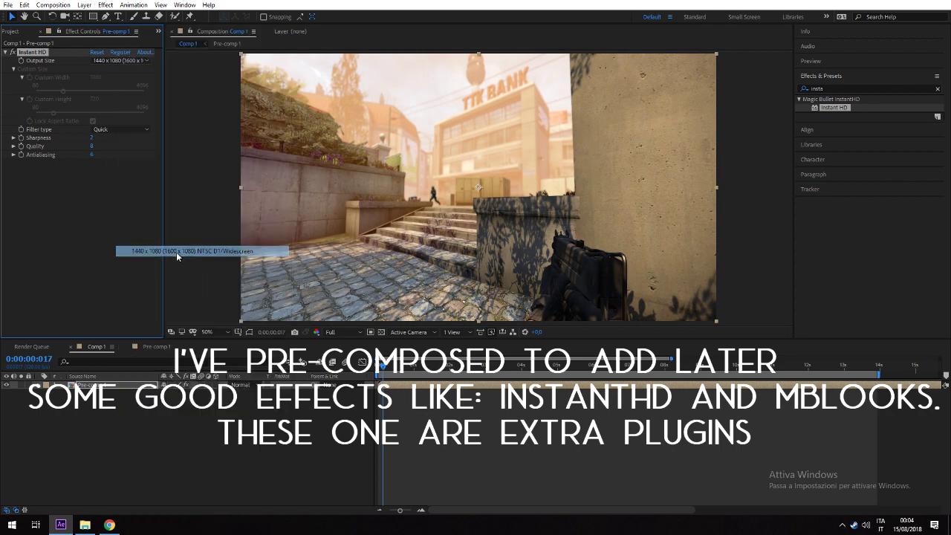
{"action": "left_click", "coordinate": [119, 129]}
{"action": "left_click", "coordinate": [113, 172]}
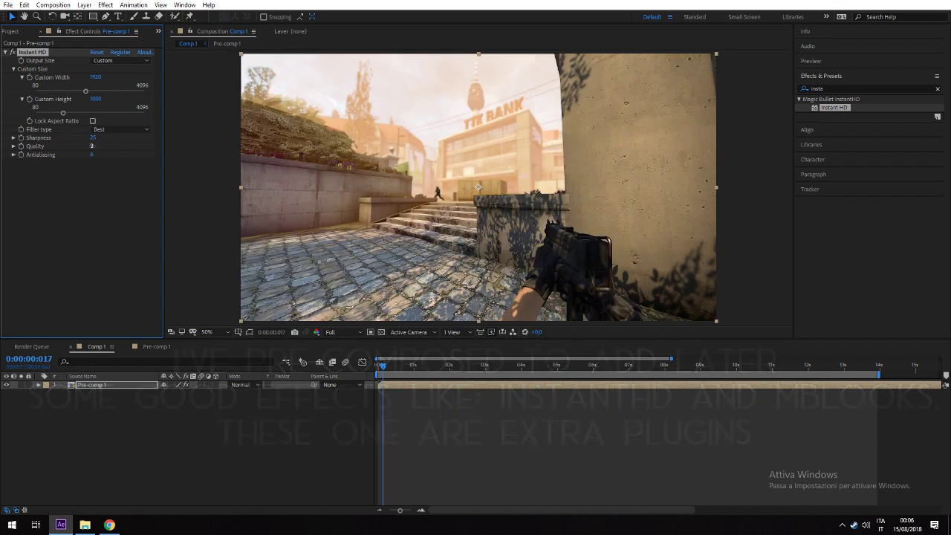
Step: Apply Magic Bullet Looks to the Pre-comp 1 layer
{"action": "left_click", "coordinate": [854, 89]}
{"action": "type", "text": "look"}
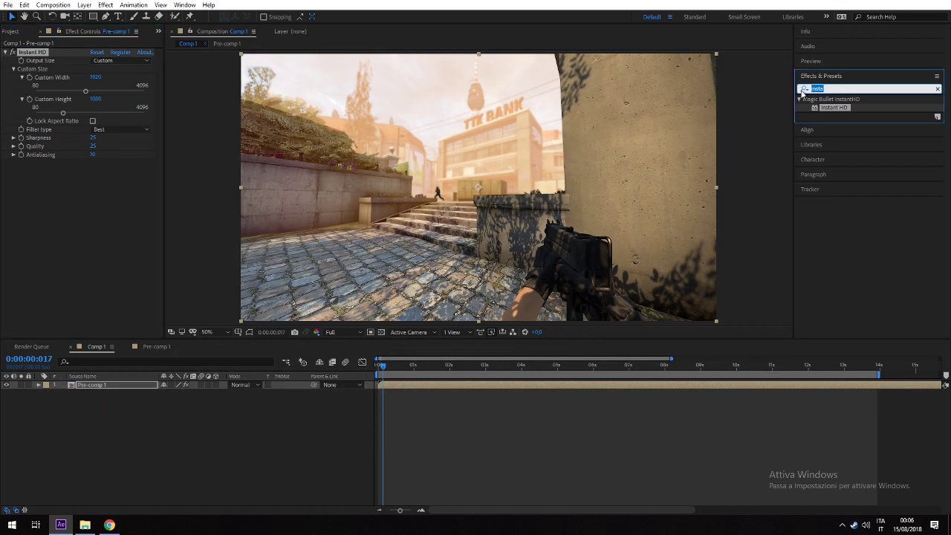
{"action": "left_click_drag", "start_coordinate": [829, 108], "coordinate": [471, 154]}
Step: In the Looks editor, browse the Looks drawer and choose the Tension preset
{"action": "left_click", "coordinate": [35, 190]}
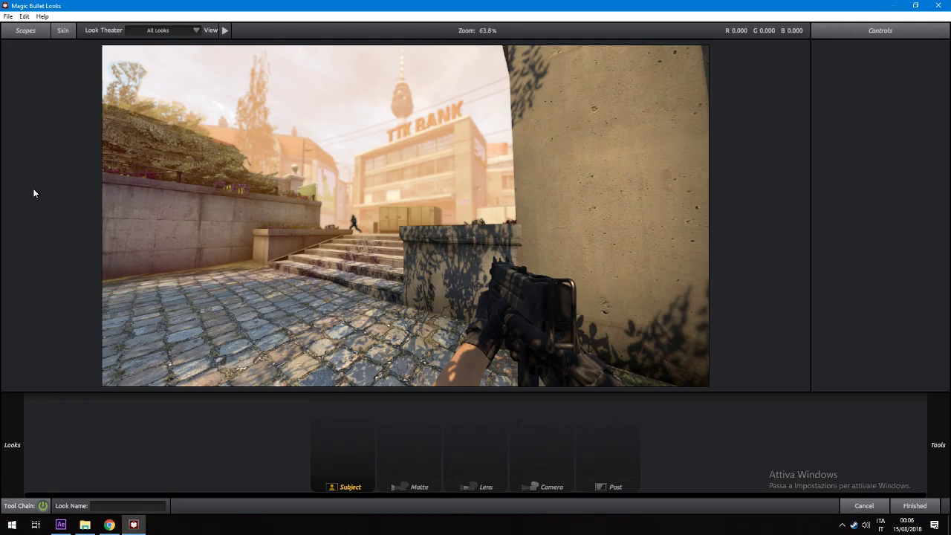
{"action": "mouse_move", "coordinate": [33, 193]}
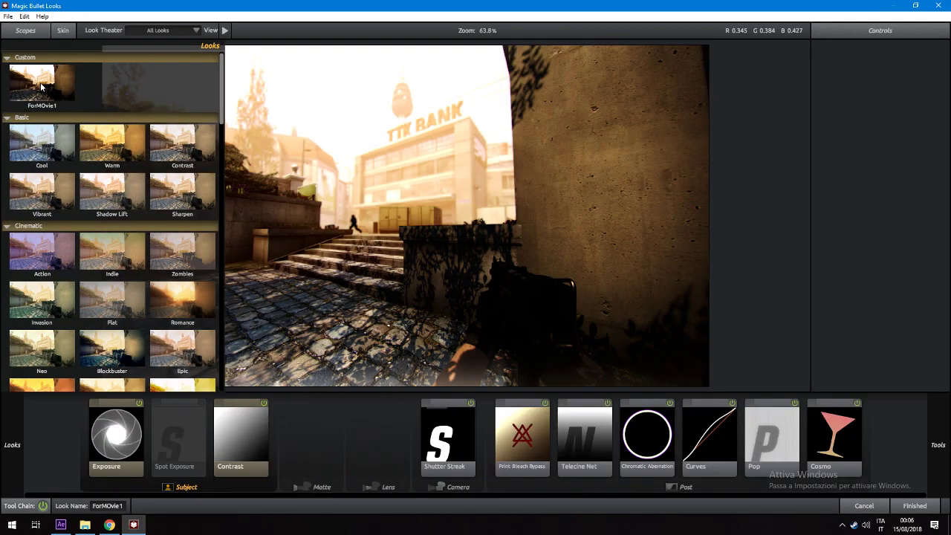
{"action": "scroll", "coordinate": [149, 208], "scroll_direction": "down", "scroll_amount": 1}
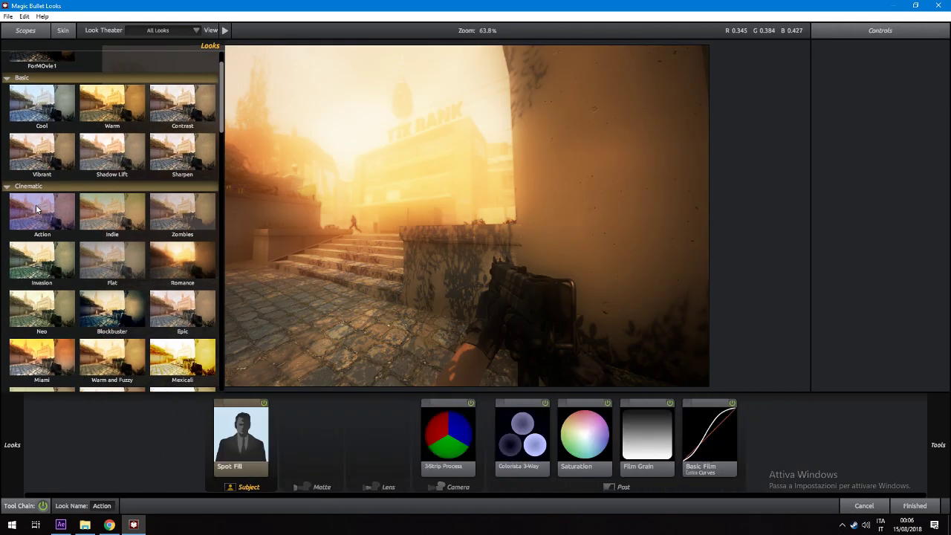
{"action": "scroll", "coordinate": [35, 204], "scroll_direction": "down", "scroll_amount": 1}
{"action": "scroll", "coordinate": [168, 272], "scroll_direction": "down", "scroll_amount": 3}
{"action": "scroll", "coordinate": [134, 260], "scroll_direction": "down", "scroll_amount": 3}
{"action": "scroll", "coordinate": [164, 271], "scroll_direction": "down", "scroll_amount": 3}
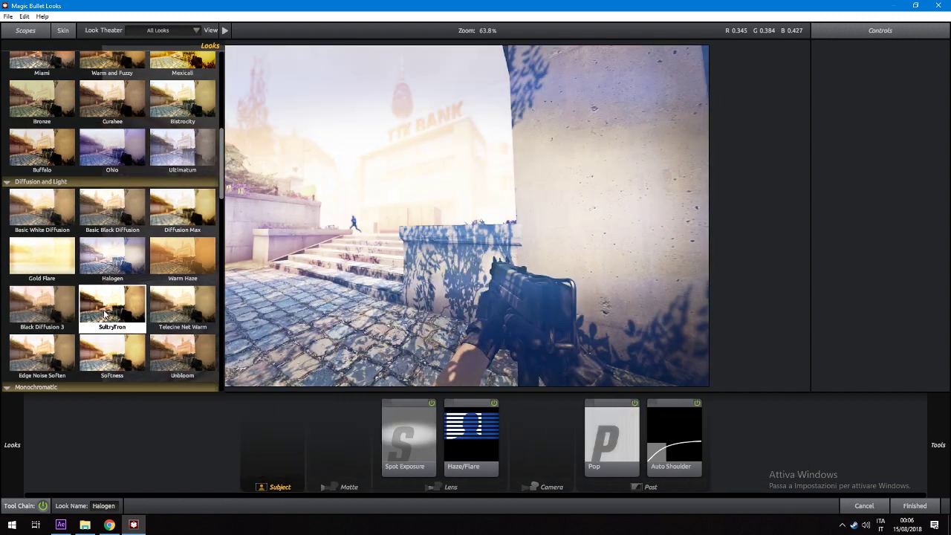
{"action": "scroll", "coordinate": [194, 282], "scroll_direction": "down", "scroll_amount": 3}
{"action": "scroll", "coordinate": [206, 294], "scroll_direction": "down", "scroll_amount": 2}
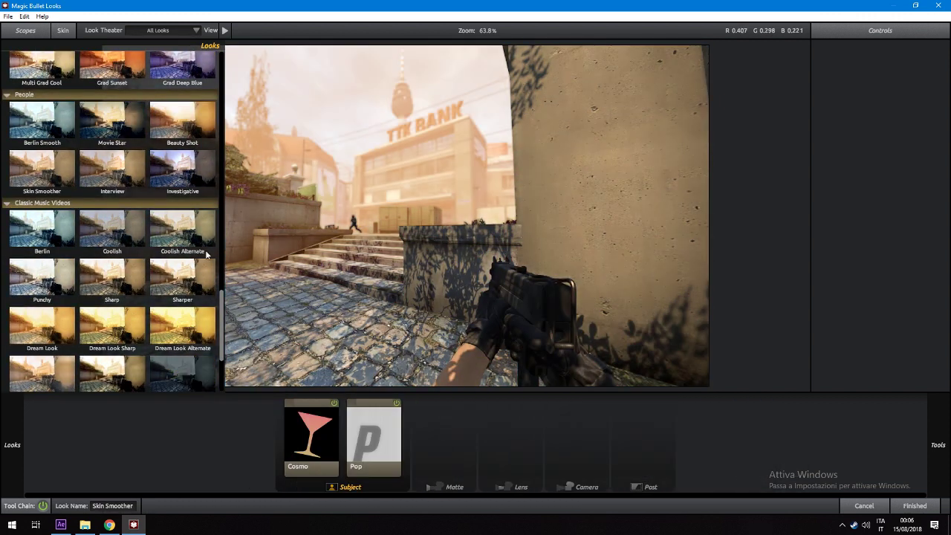
{"action": "scroll", "coordinate": [30, 223], "scroll_direction": "down", "scroll_amount": 3}
{"action": "scroll", "coordinate": [45, 334], "scroll_direction": "down", "scroll_amount": 3}
{"action": "left_click", "coordinate": [134, 253]}
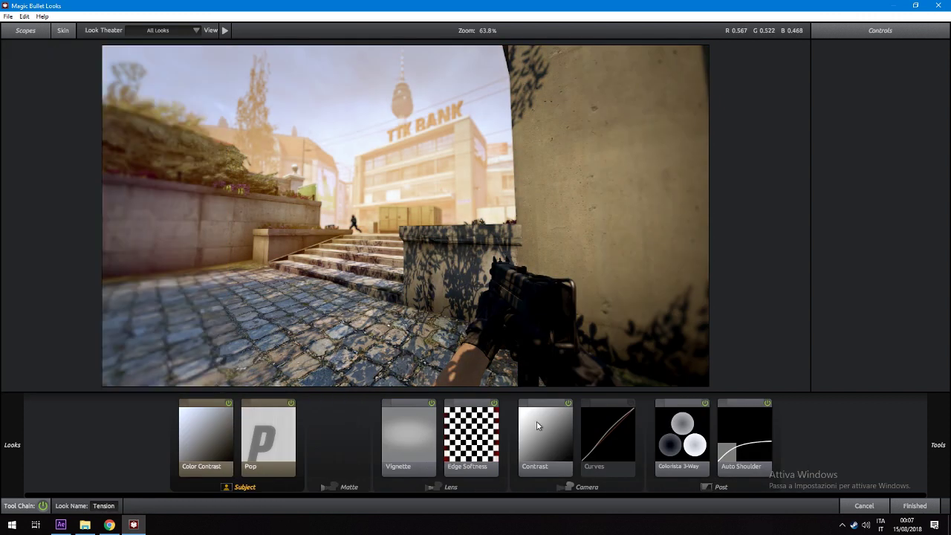
Step: Review the look's tools, including Contrast at +0.270, then finish and return to After Effects
{"action": "left_click", "coordinate": [608, 440]}
{"action": "key", "text": "Right"}
{"action": "key", "text": "Right"}
{"action": "key", "text": "Left"}
{"action": "key", "text": "Left"}
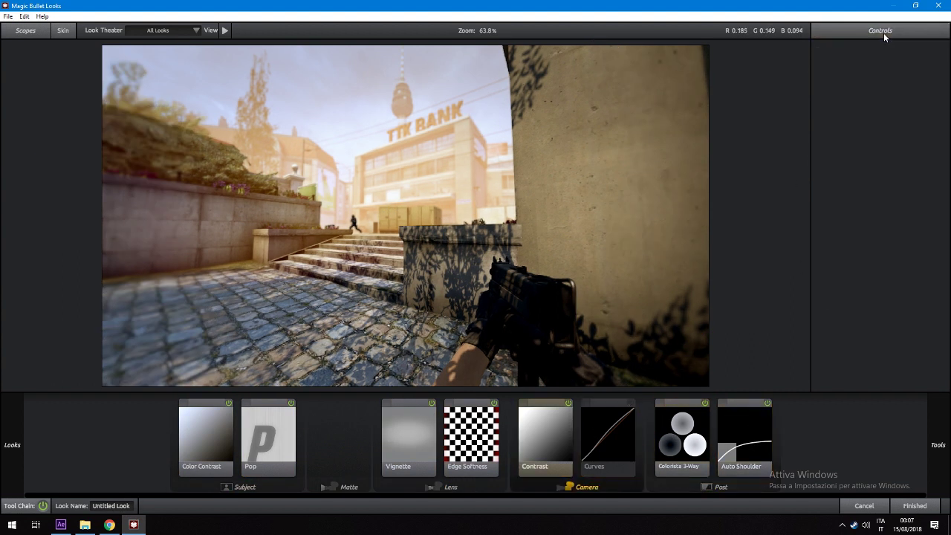
{"action": "key", "text": "Left"}
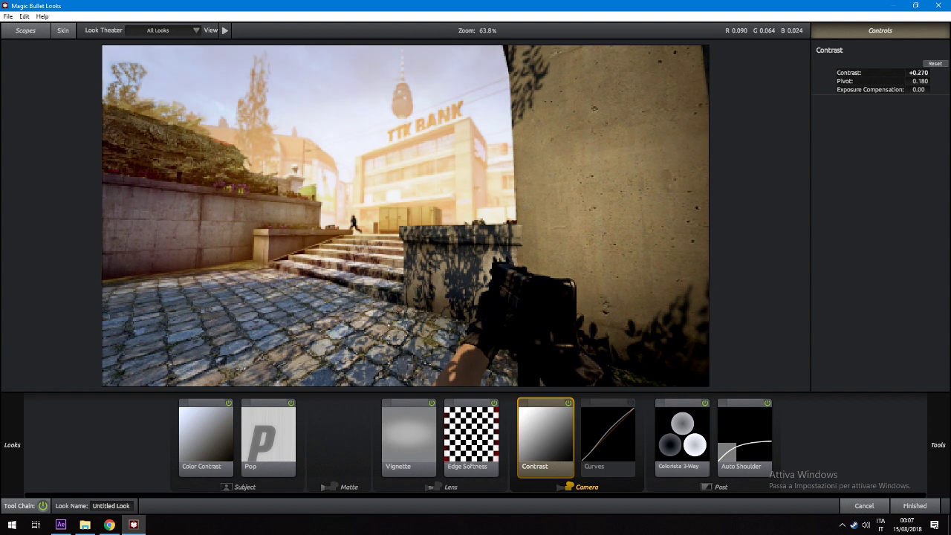
{"action": "left_click", "coordinate": [916, 506]}
{"action": "left_click", "coordinate": [663, 362]}
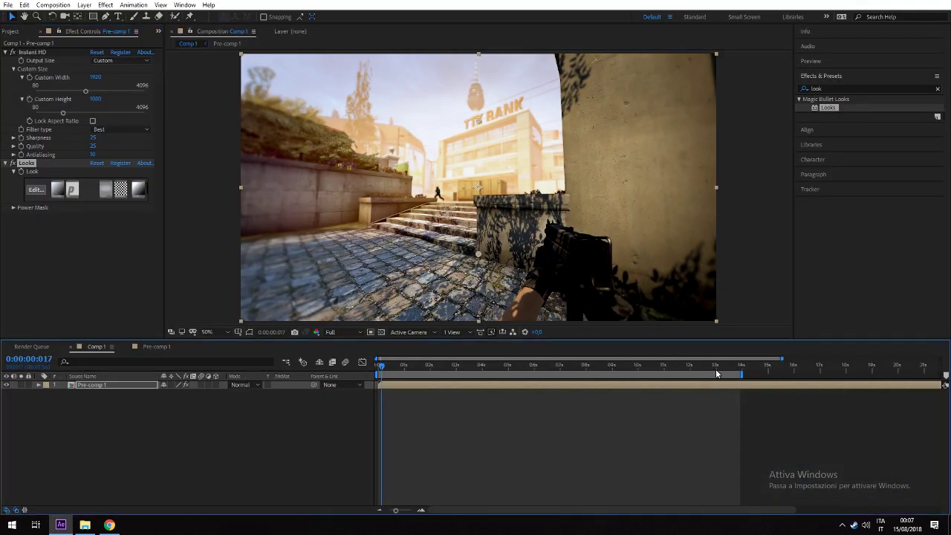
Step: Add Comp 1 to the Render Queue with Best quality and Full resolution
{"action": "left_click", "coordinate": [662, 365]}
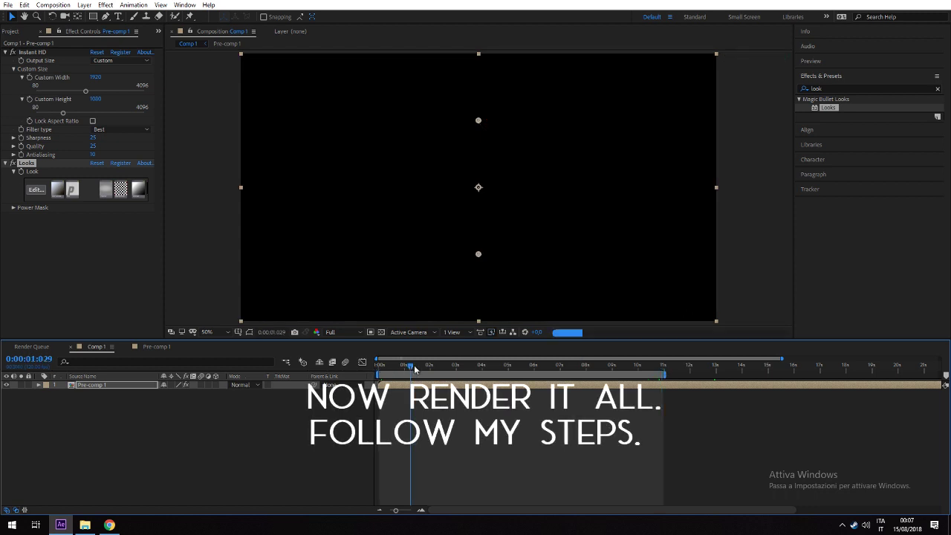
{"action": "left_click", "coordinate": [8, 4]}
{"action": "mouse_move", "coordinate": [42, 169]}
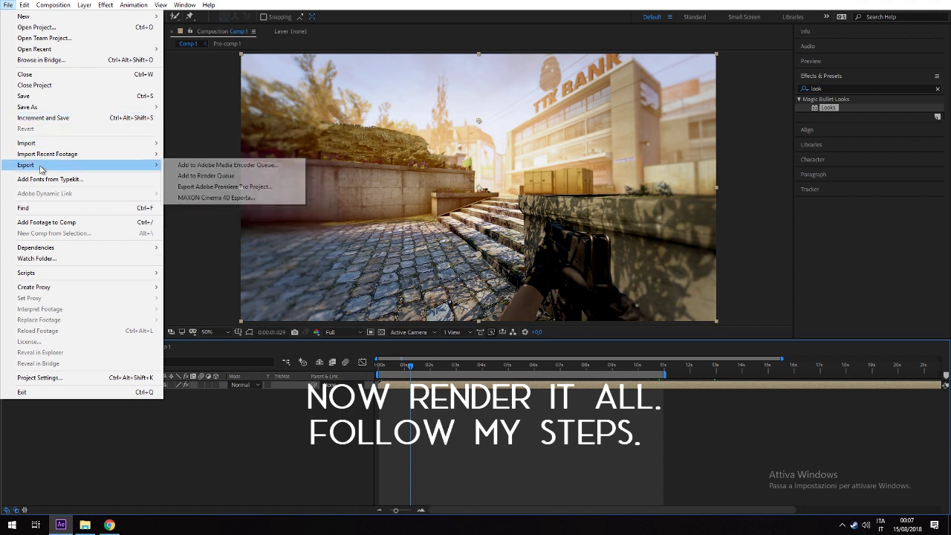
{"action": "left_click", "coordinate": [208, 177]}
{"action": "left_click", "coordinate": [95, 405]}
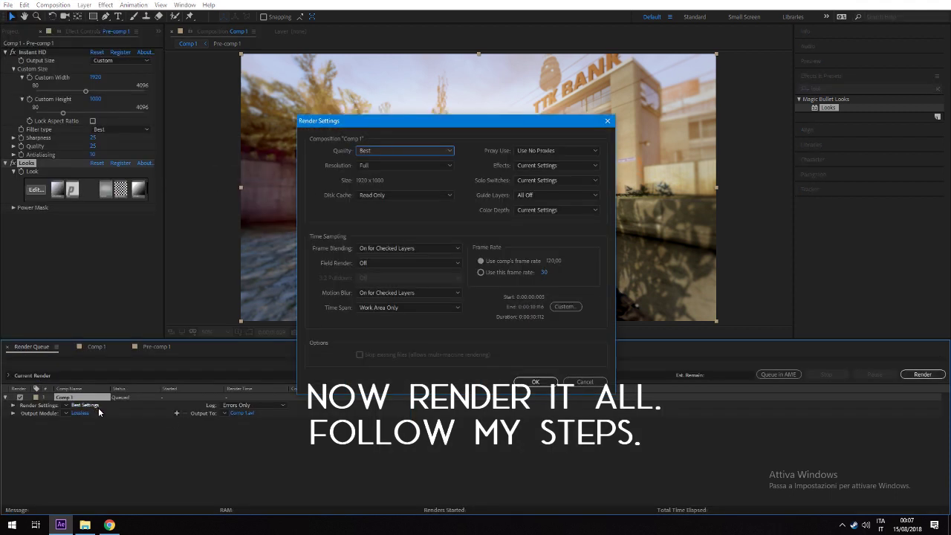
{"action": "left_click", "coordinate": [420, 152]}
{"action": "left_click", "coordinate": [373, 177]}
{"action": "left_click", "coordinate": [370, 166]}
{"action": "left_click", "coordinate": [376, 193]}
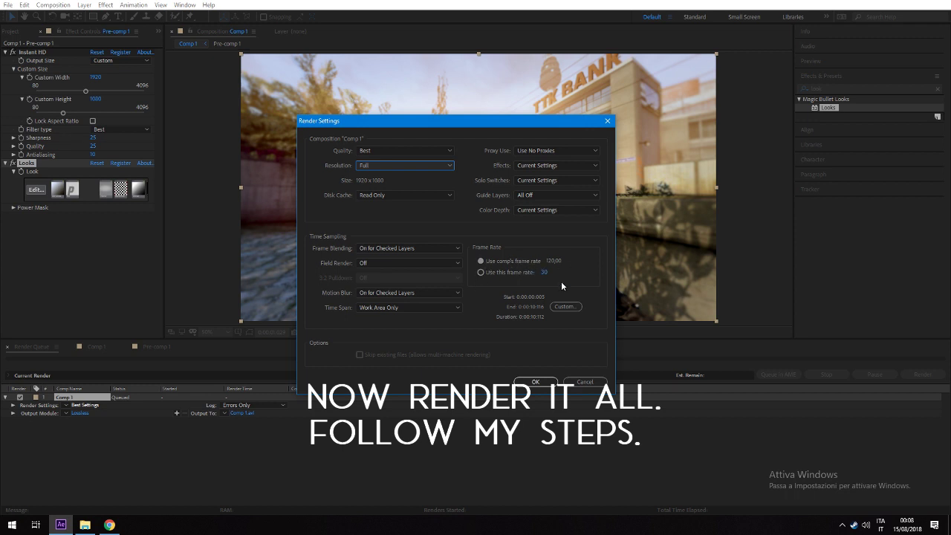
{"action": "left_click", "coordinate": [537, 382]}
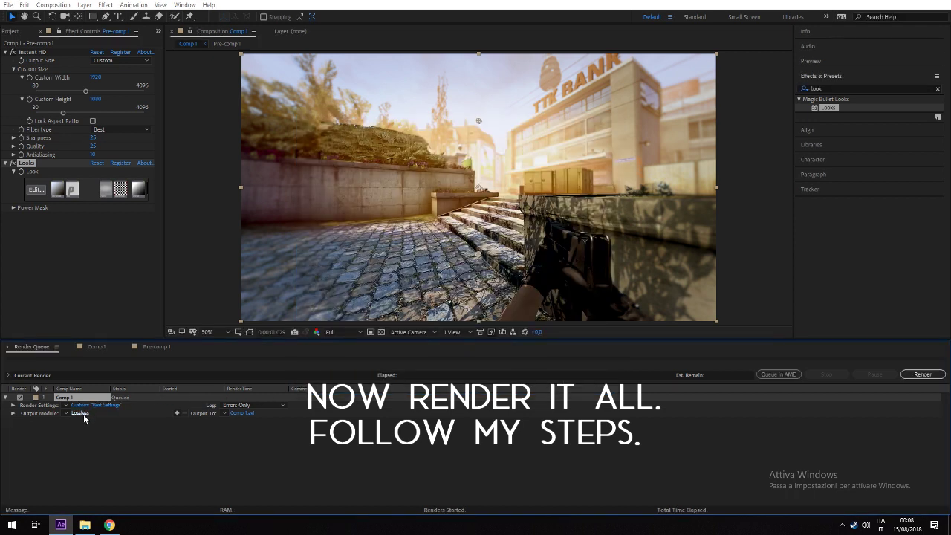
Step: Set the Output Module format to AVI
{"action": "left_click", "coordinate": [79, 413]}
{"action": "left_click", "coordinate": [412, 137]}
{"action": "left_click", "coordinate": [396, 149]}
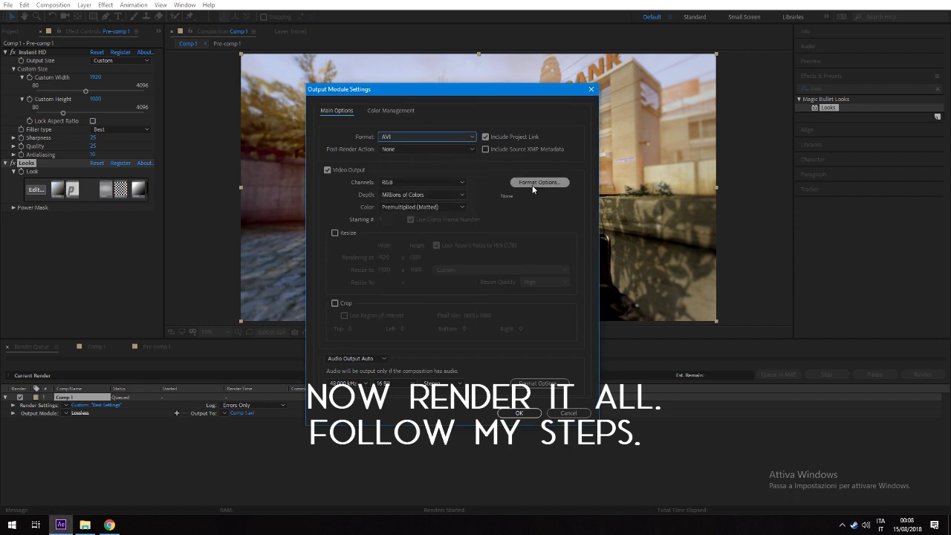
Step: Keep the AVI video codec at None and output to ready_clip.avi in the CS.GO folder
{"action": "left_click", "coordinate": [532, 184]}
{"action": "left_click", "coordinate": [440, 112]}
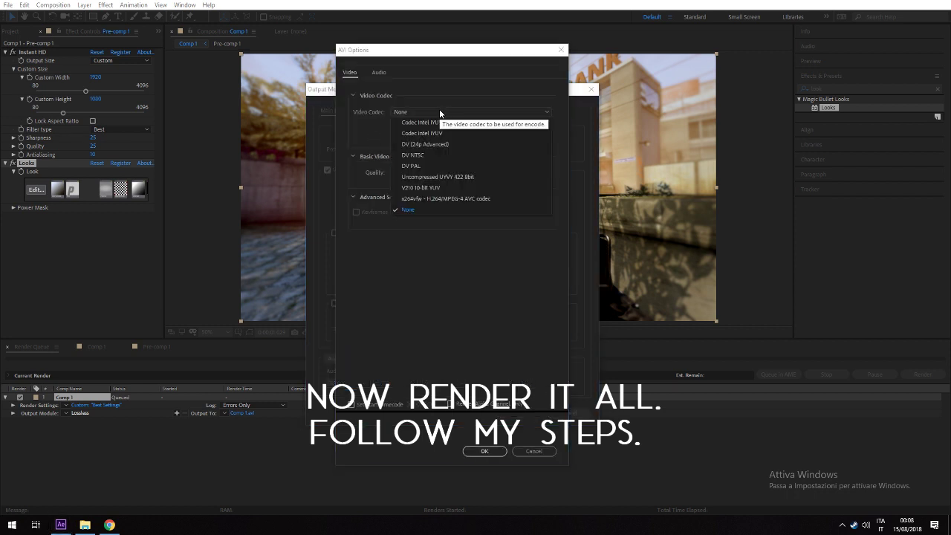
{"action": "left_click", "coordinate": [439, 113]}
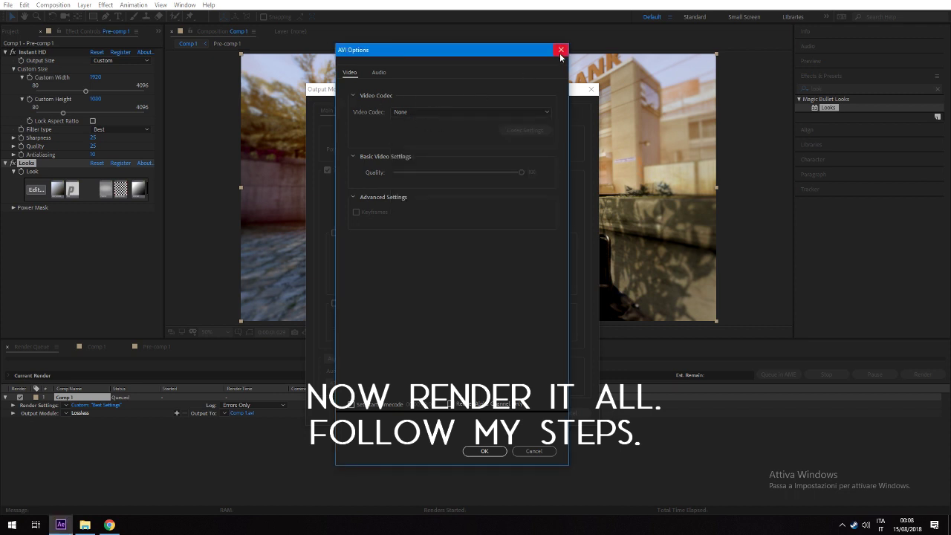
{"action": "left_click", "coordinate": [484, 451]}
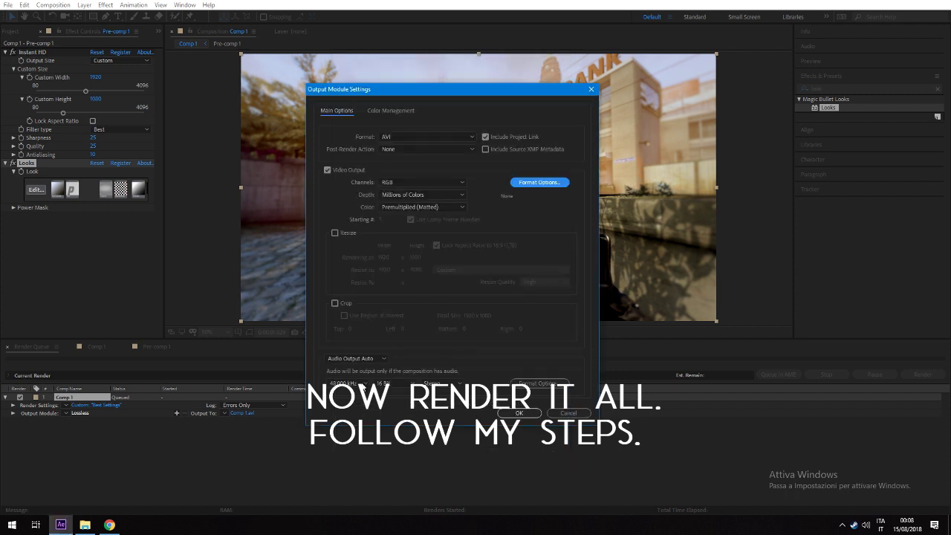
{"action": "left_click", "coordinate": [519, 413]}
{"action": "left_click", "coordinate": [238, 413]}
{"action": "type", "text": "ready_clip"}
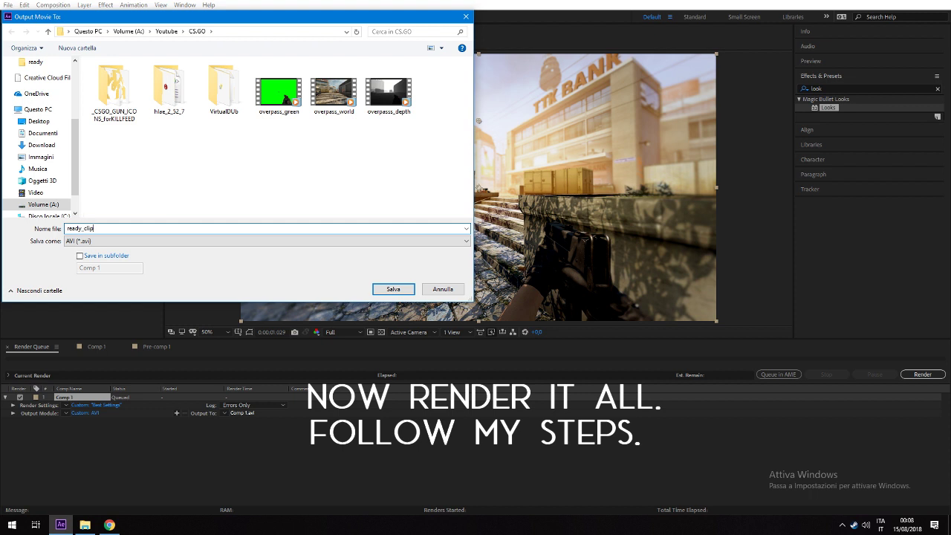
{"action": "left_click", "coordinate": [394, 289]}
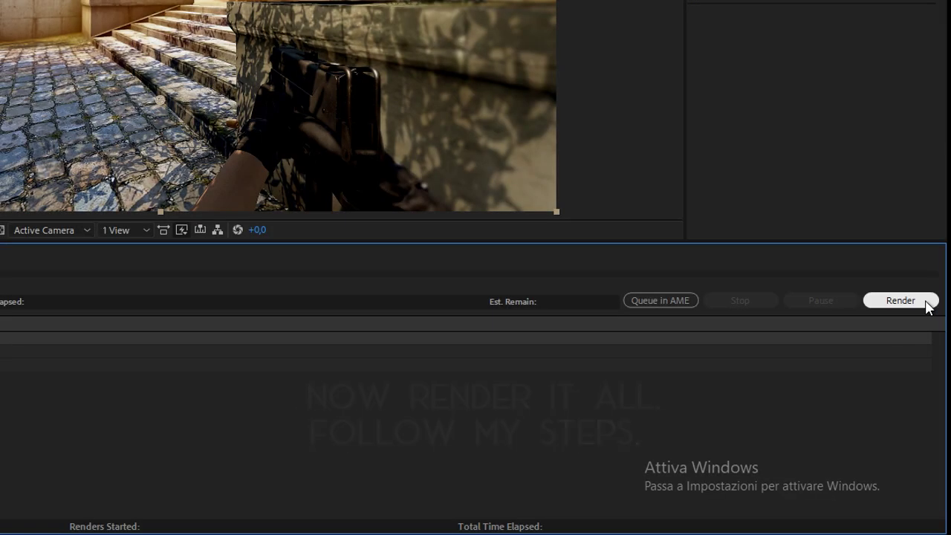
Step: Render the queued Comp 1 to ready_clip.avi
{"action": "left_click", "coordinate": [937, 375]}
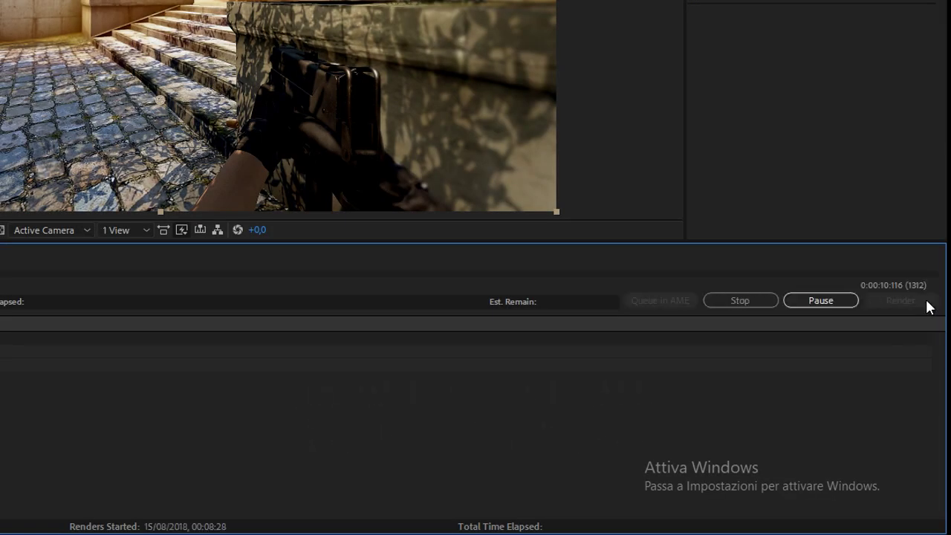